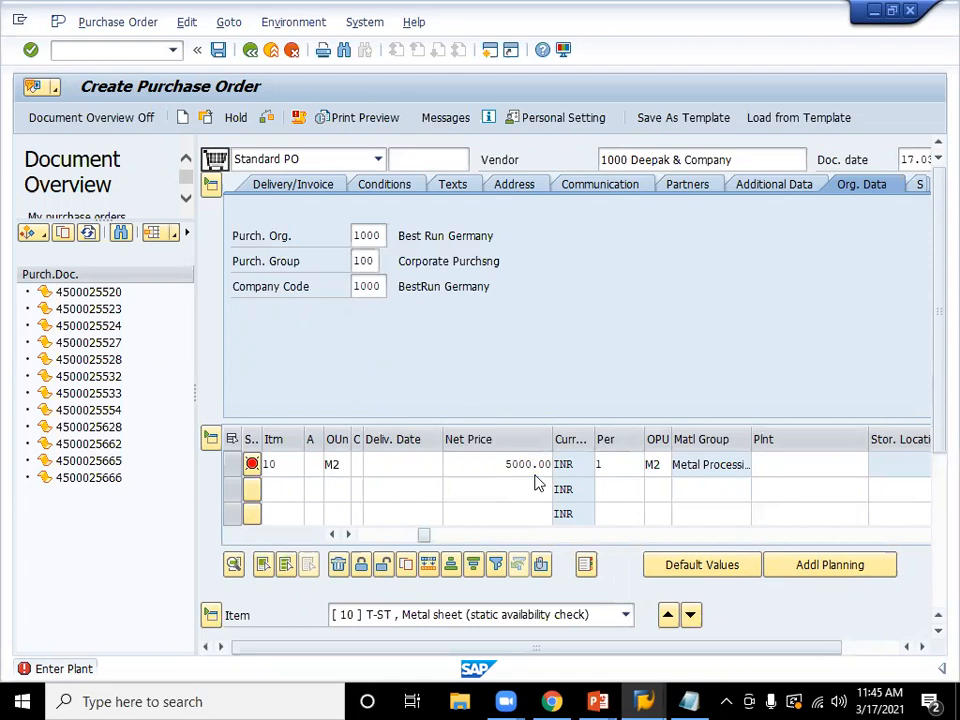
# - Set the net price of item 10 to 700 INR
pyautogui.press('Return')
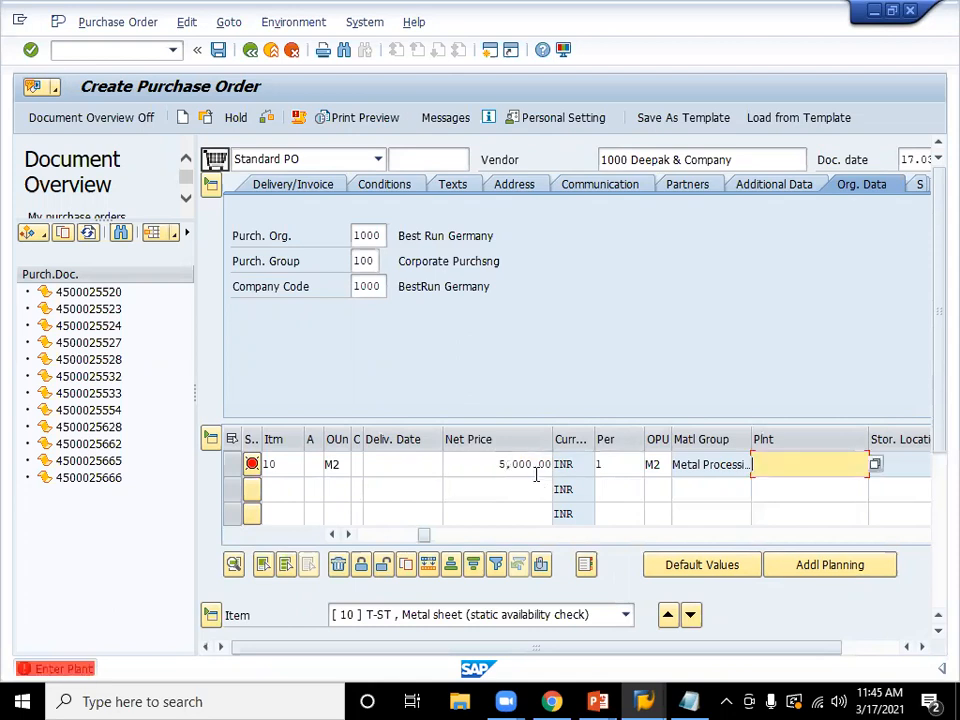
pyautogui.click(530, 468)
pyautogui.press('BackSpace')
pyautogui.press('BackSpace')
pyautogui.press('BackSpace')
pyautogui.press('BackSpace')
pyautogui.press('BackSpace')
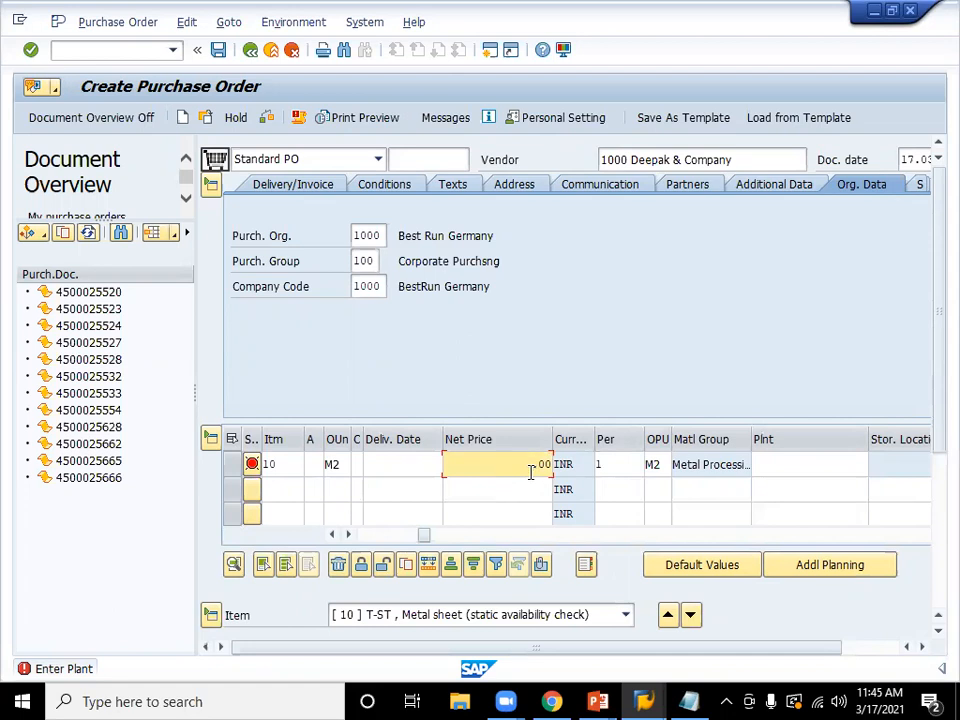
pyautogui.write('700')
pyautogui.press('Return')
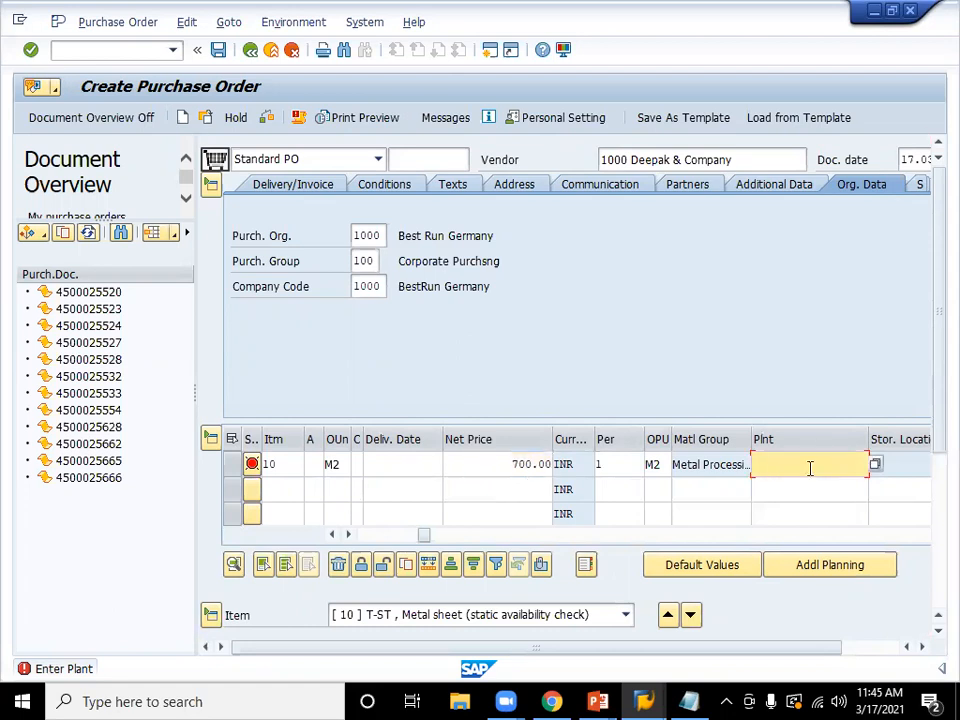
# - Enter plant 1000 for item 10 and set its PO quantity to 10, checking the quantity against the example slide
pyautogui.write('1000')
pyautogui.press('Return')
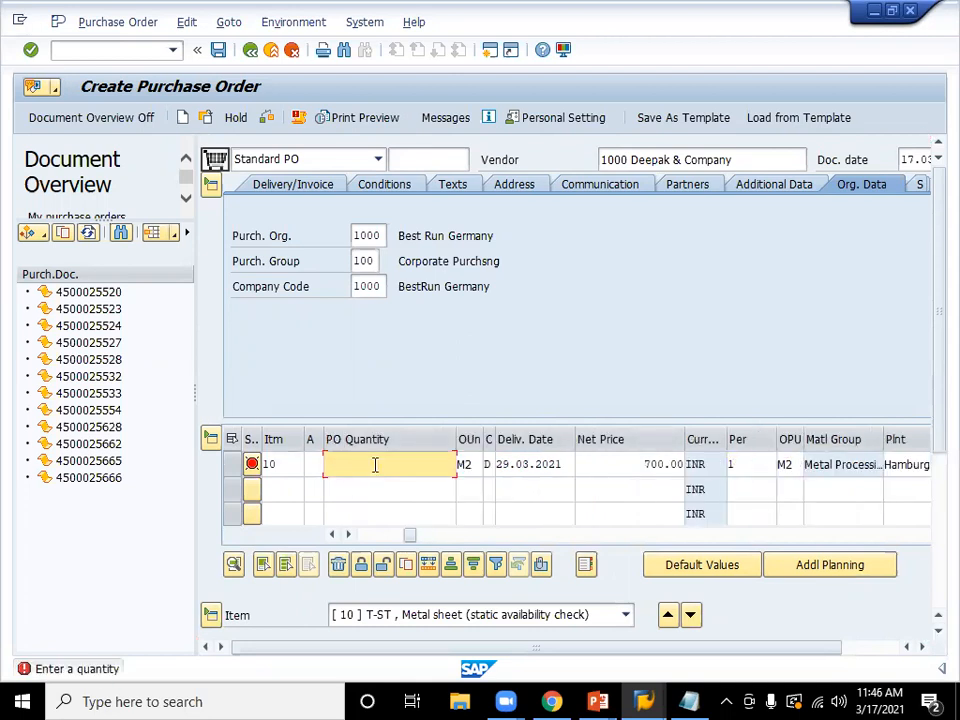
pyautogui.hotkey('alt', 'Tab')
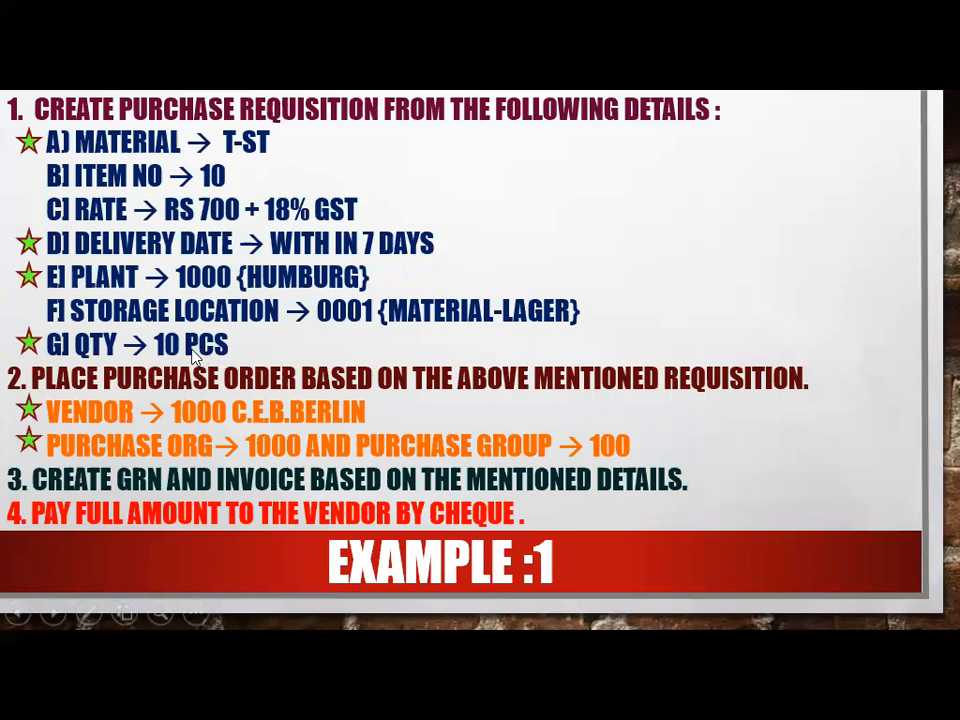
pyautogui.hotkey('alt', 'Tab')
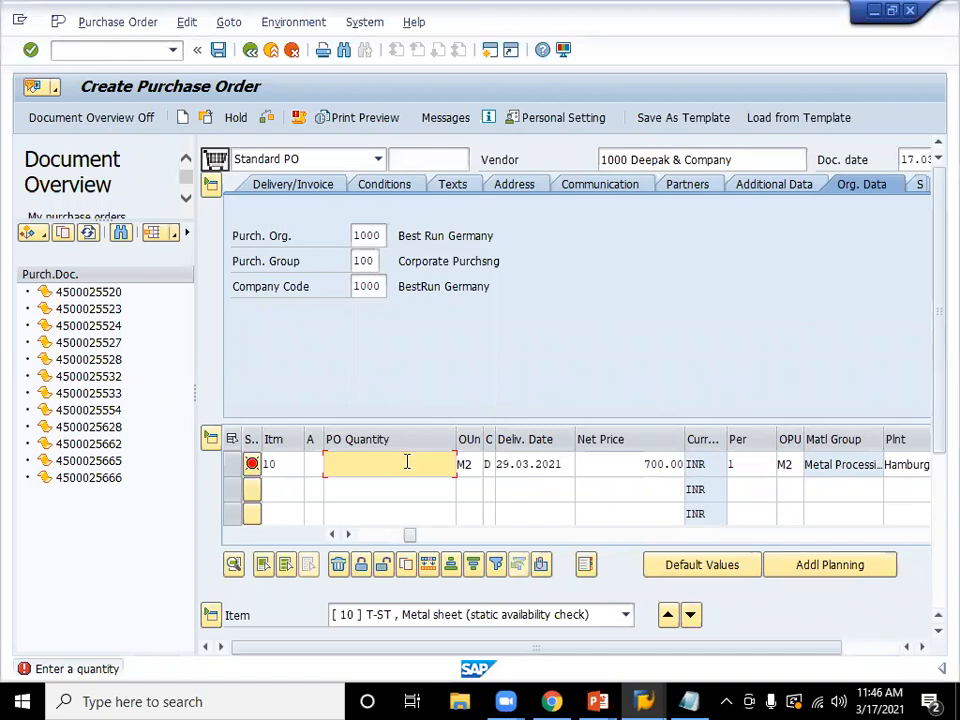
pyautogui.write('10')
pyautogui.press('Return')
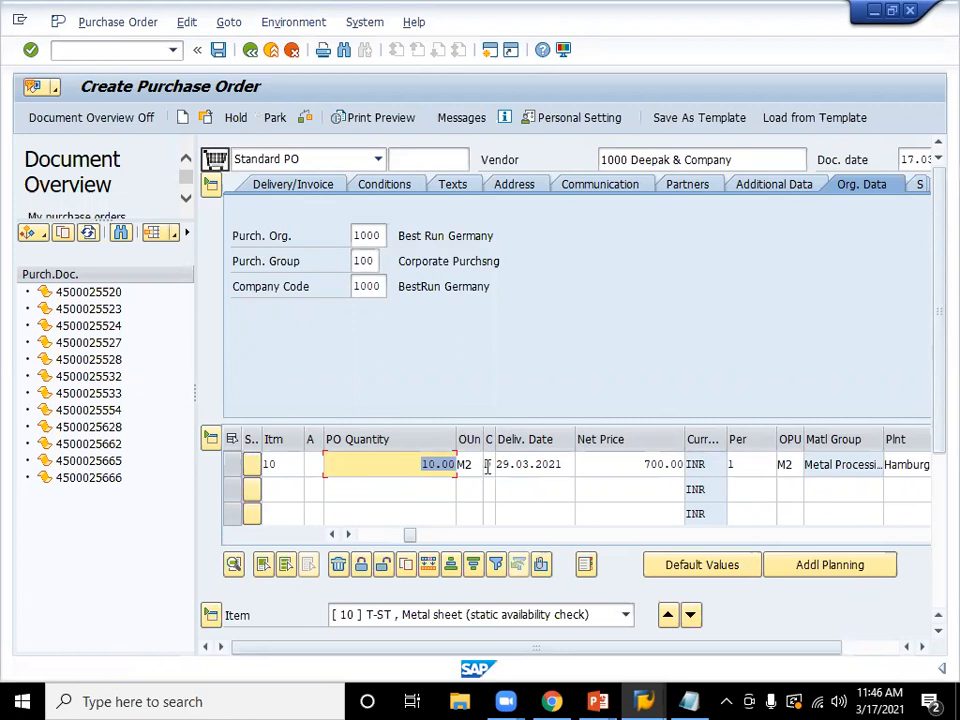
# - Check the example slide's rate and GST, then assign tax code H1, Input Tax CGST and SGST @ 18%, to the item's invoice data
pyautogui.hotkey('alt', 'Tab')
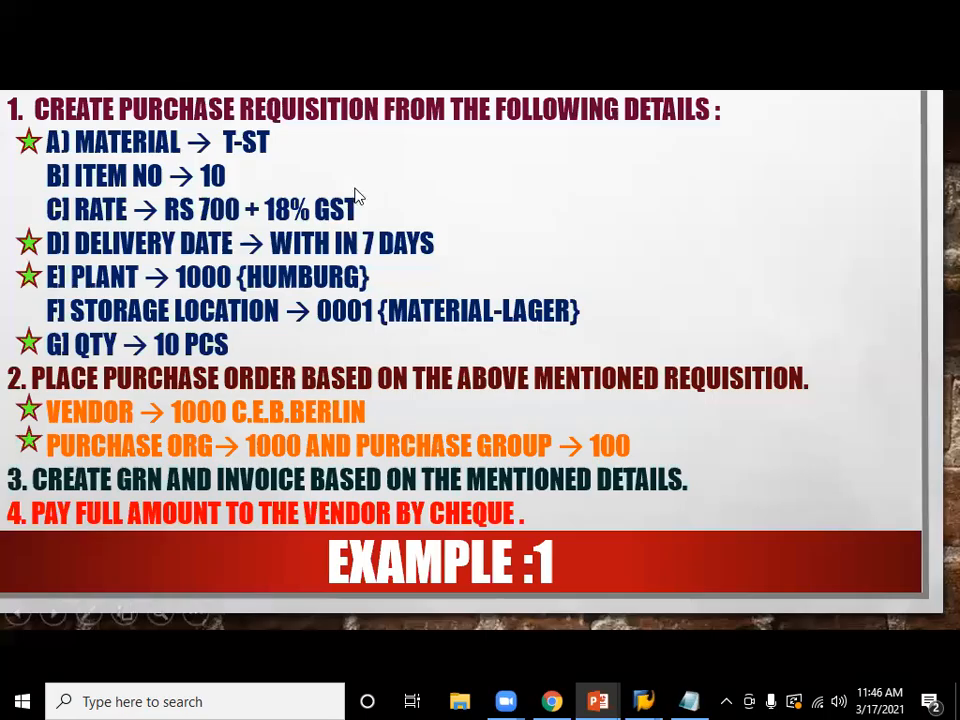
pyautogui.hotkey('alt', 'Tab')
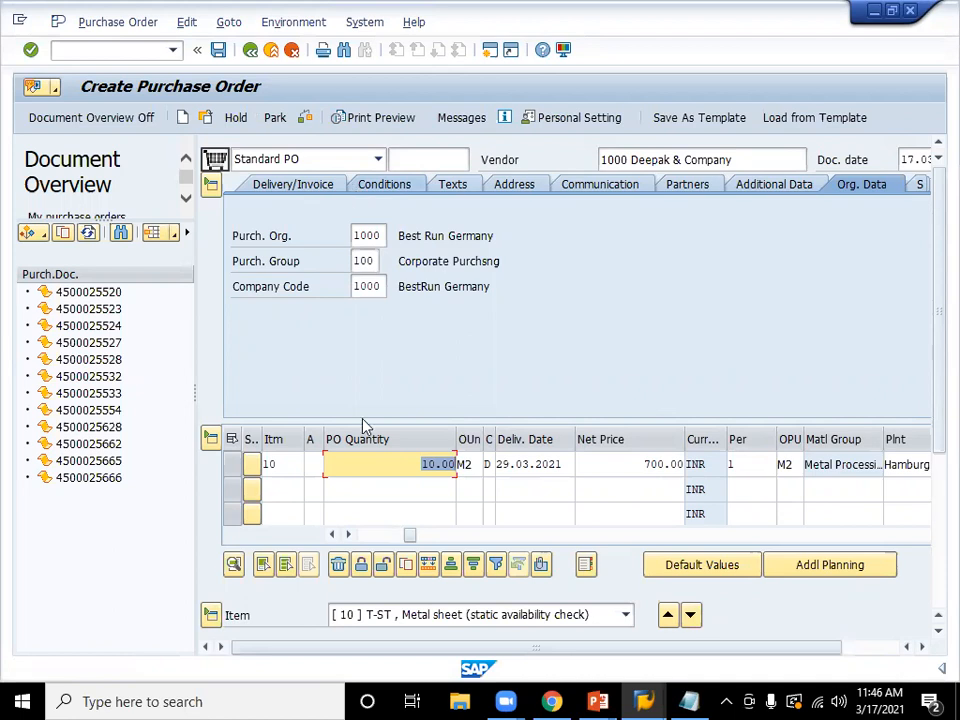
pyautogui.press('Return')
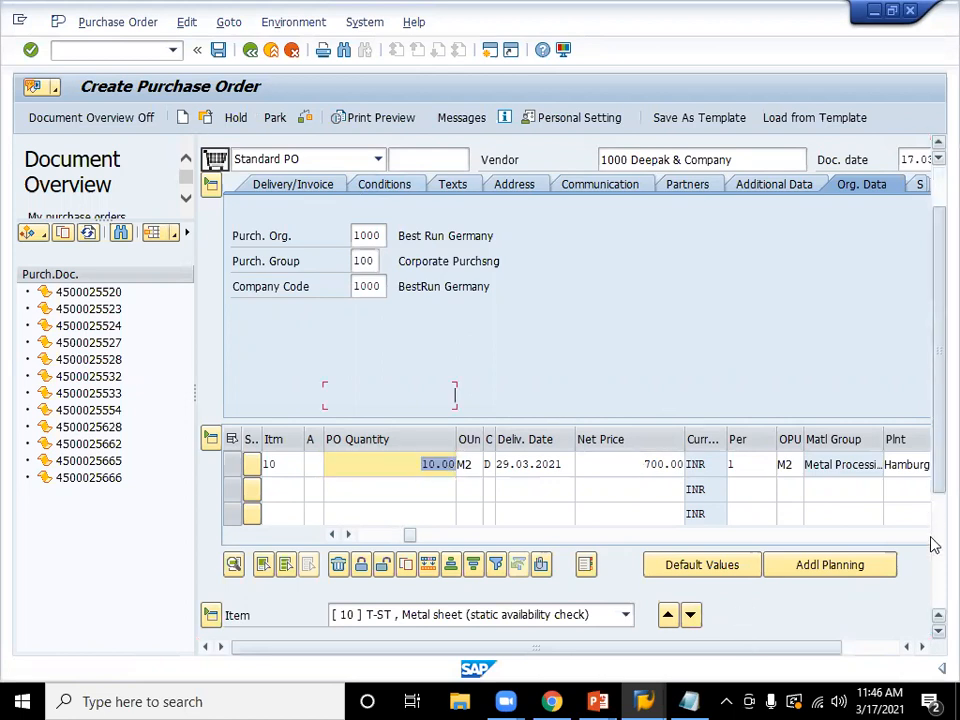
pyautogui.scroll(-5, 932, 544)
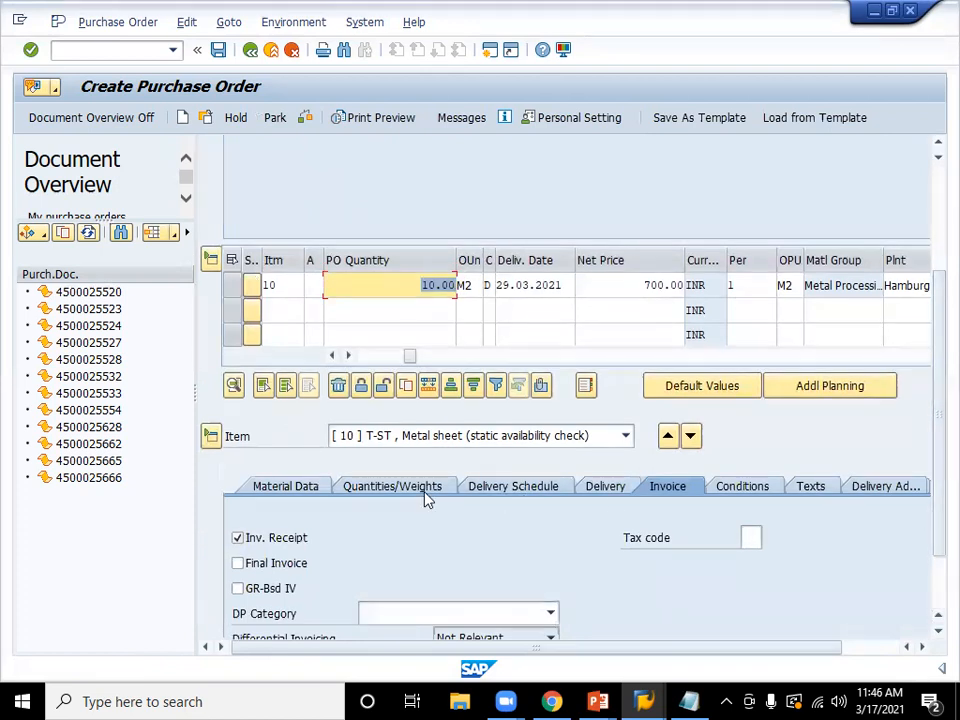
pyautogui.click(290, 488)
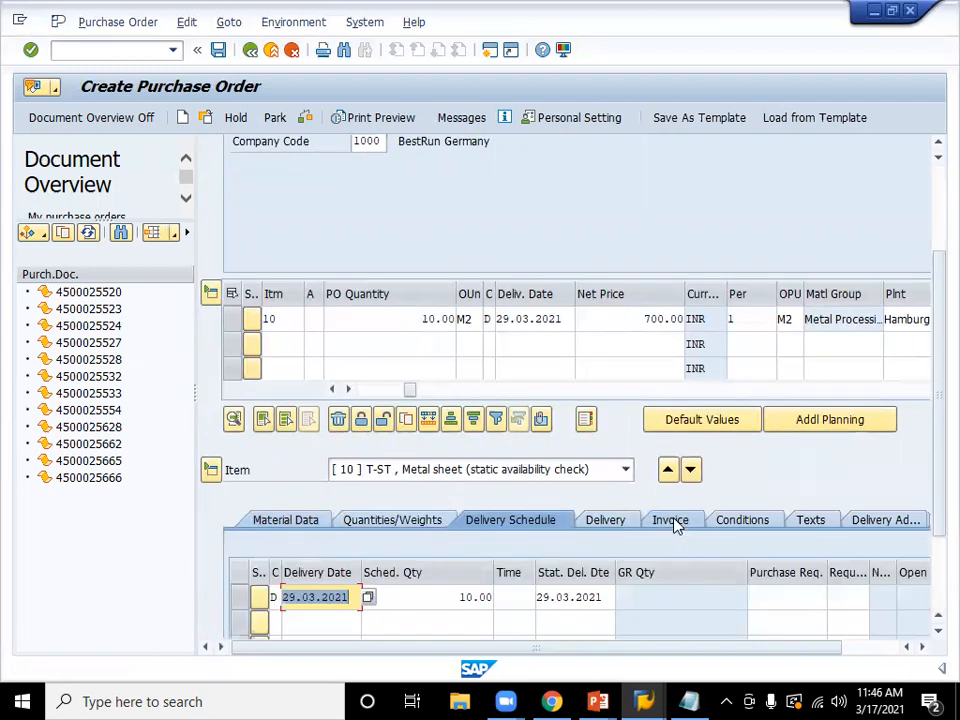
pyautogui.click(674, 523)
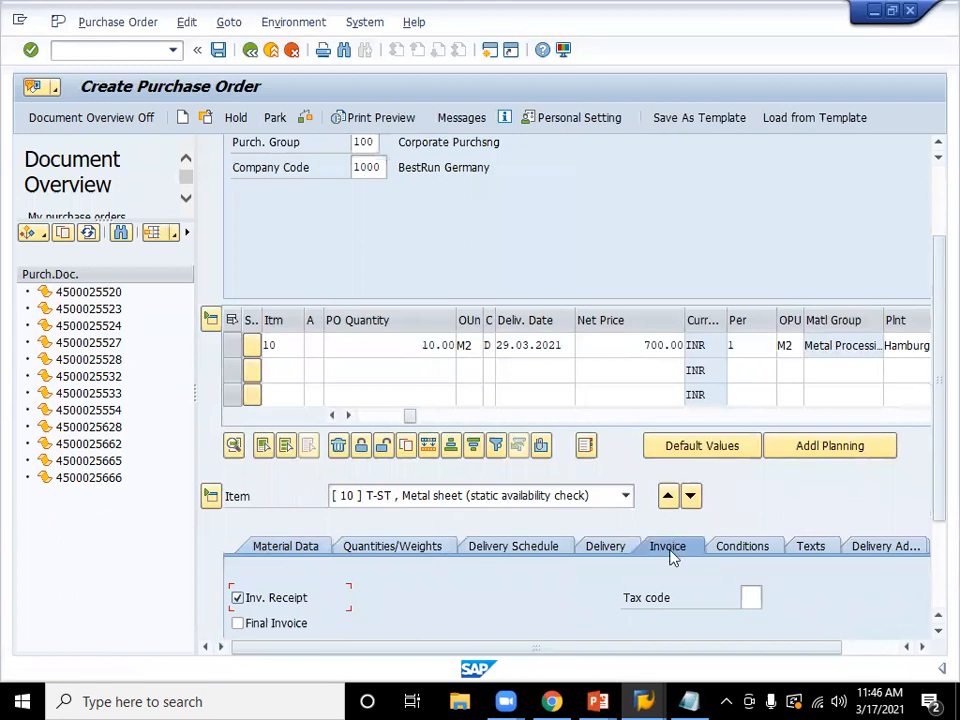
pyautogui.scroll(-2, 750, 585)
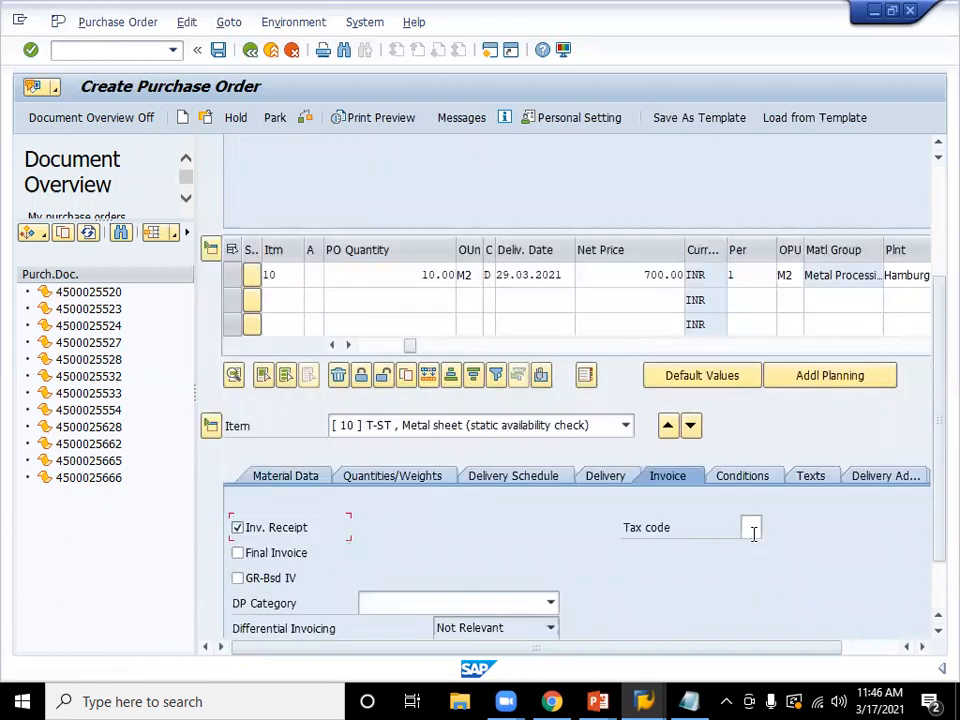
pyautogui.click(754, 533)
pyautogui.click(770, 527)
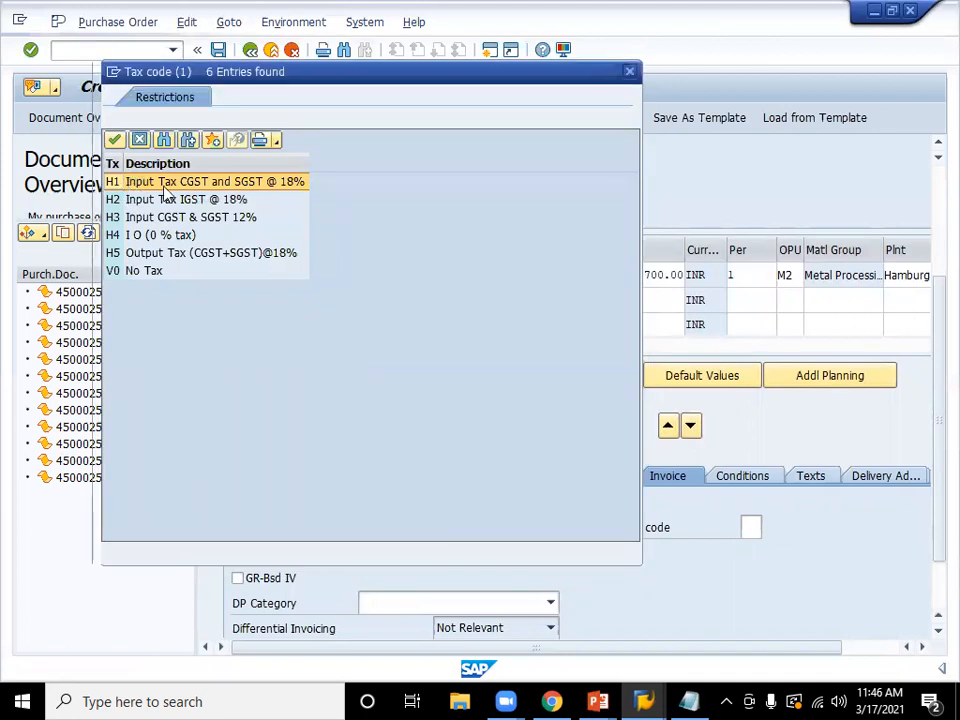
pyautogui.doubleClick(281, 189)
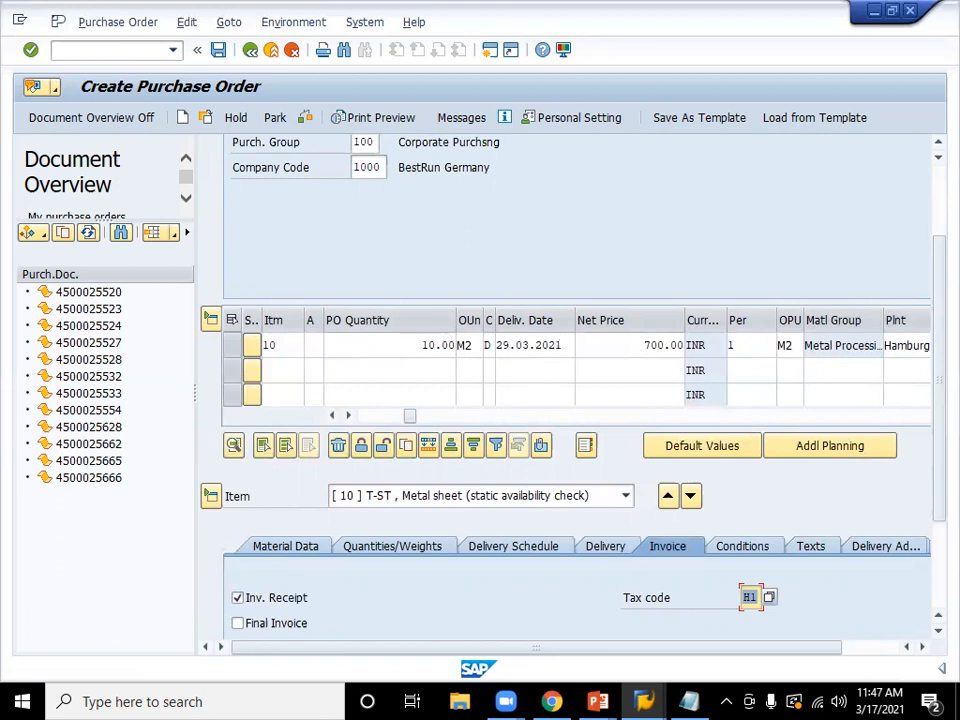
# - Check the required delivery period on the example slide and set item 10's delivery date to 24.03.2021
pyautogui.hotkey('alt', 'Tab')
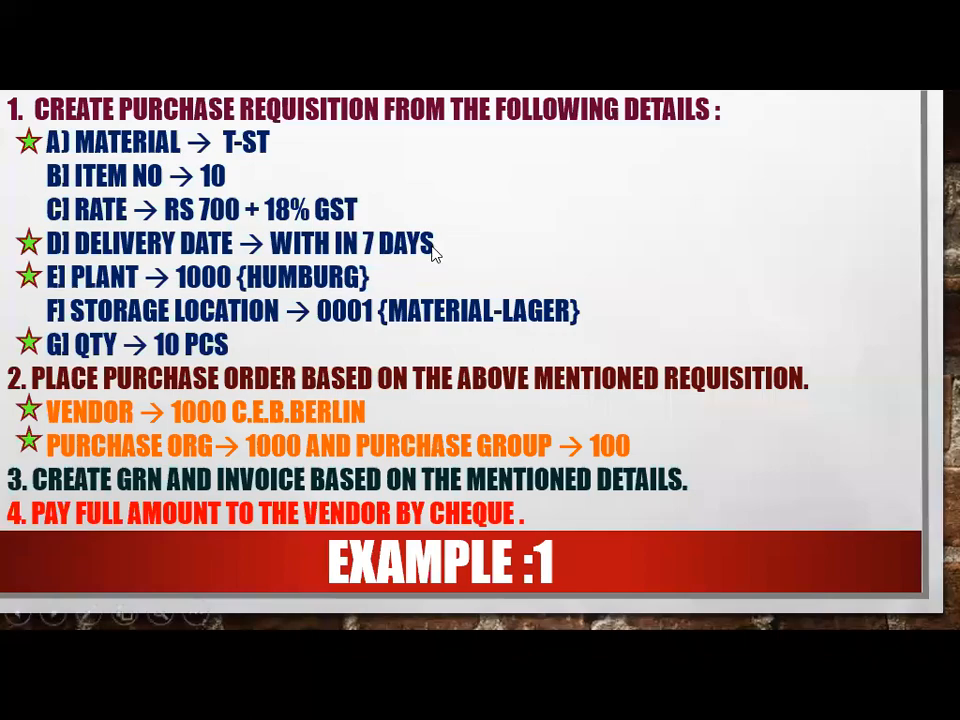
pyautogui.hotkey('alt', 'Tab')
pyautogui.click(500, 345)
pyautogui.press('Delete')
pyautogui.write('4.03.2021')
pyautogui.press('Return')
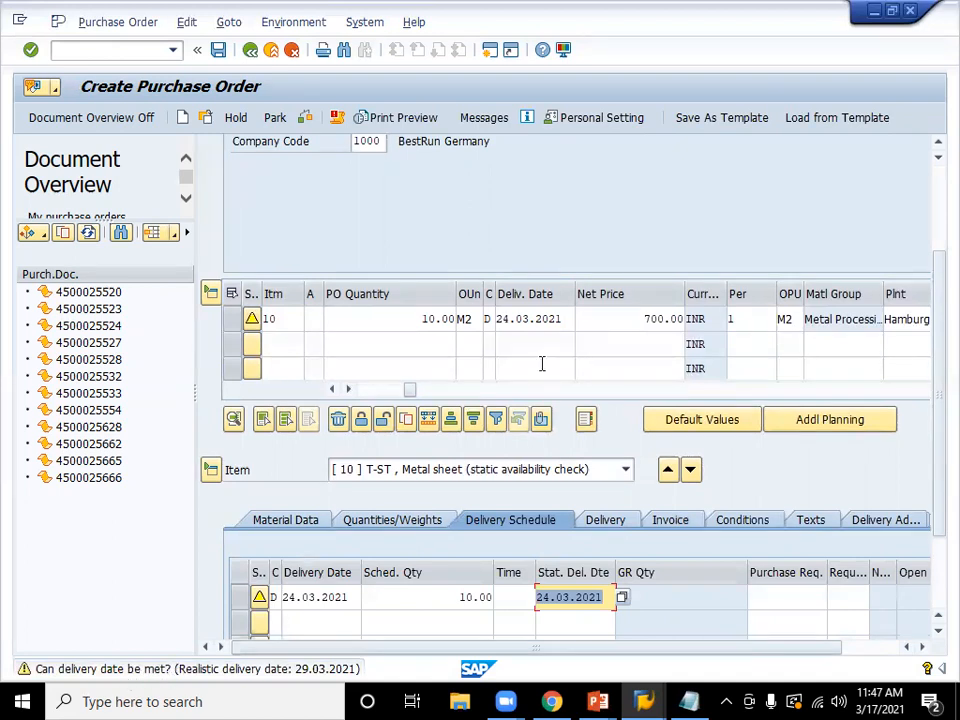
# - Save the purchase order despite the system messages
pyautogui.click(146, 526)
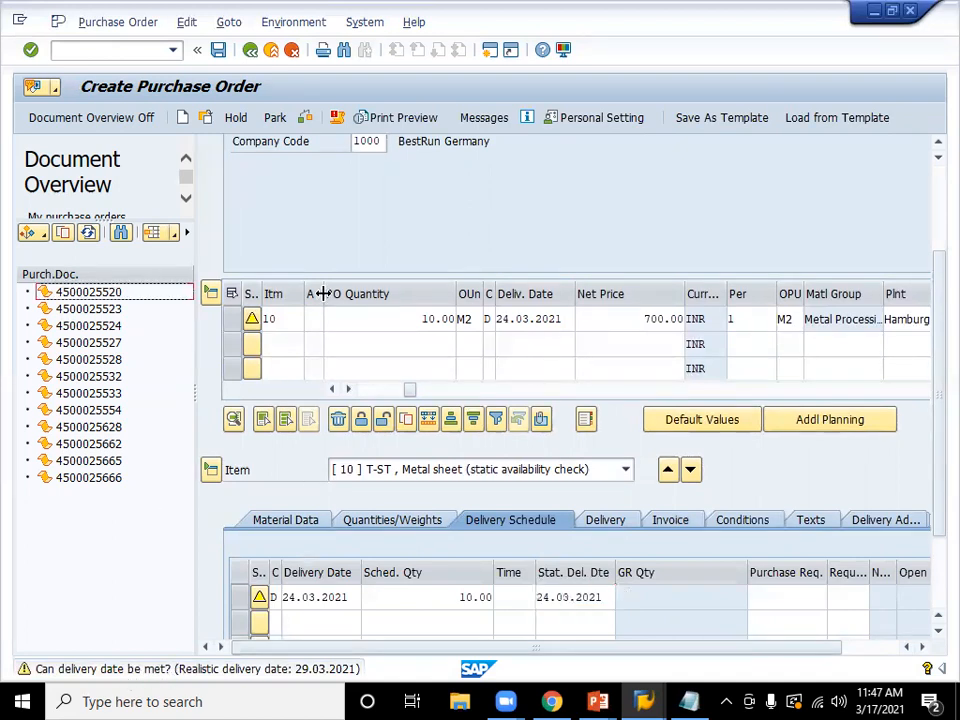
pyautogui.click(218, 50)
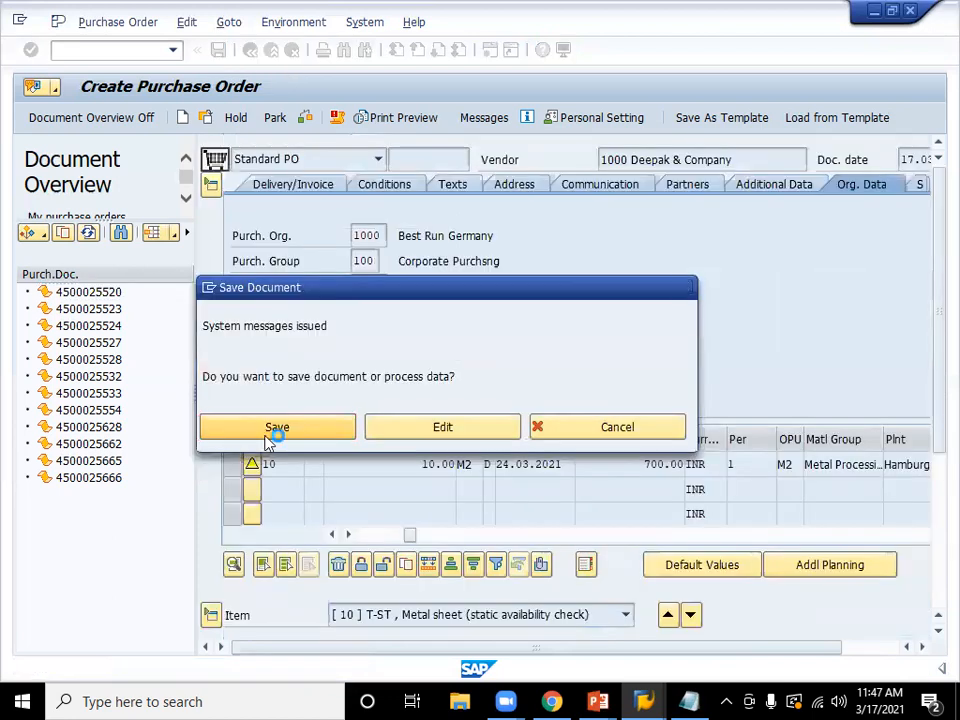
pyautogui.click(270, 440)
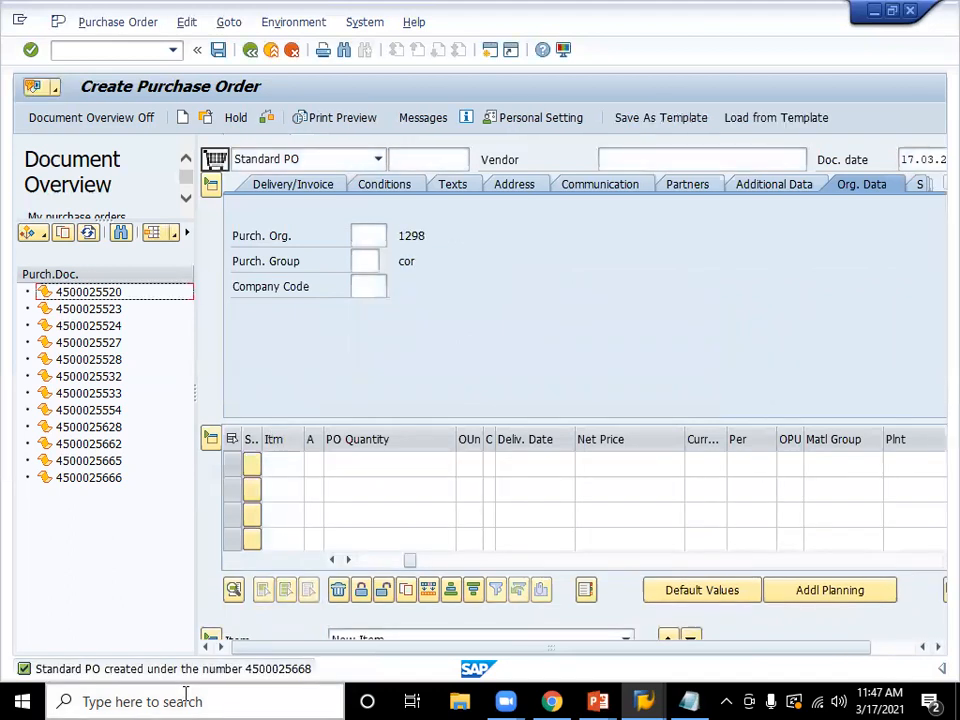
# - Copy the full text of the PO creation message and paste it on a new line in the Notepad notes
pyautogui.doubleClick(135, 670)
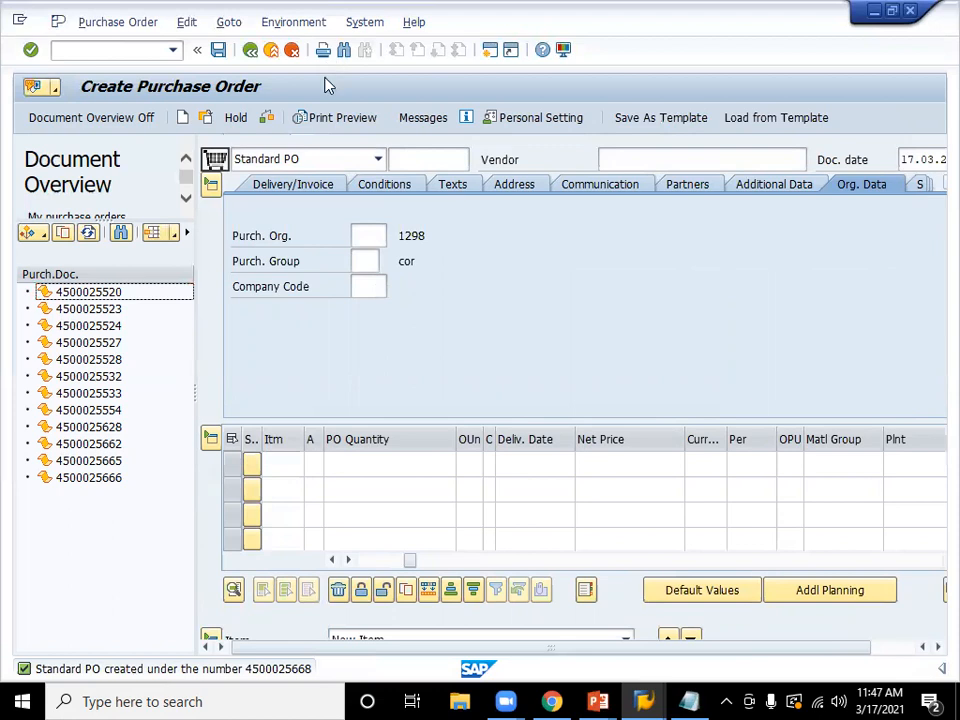
pyautogui.tripleClick(326, 93)
pyautogui.hotkey('ctrl', 'c')
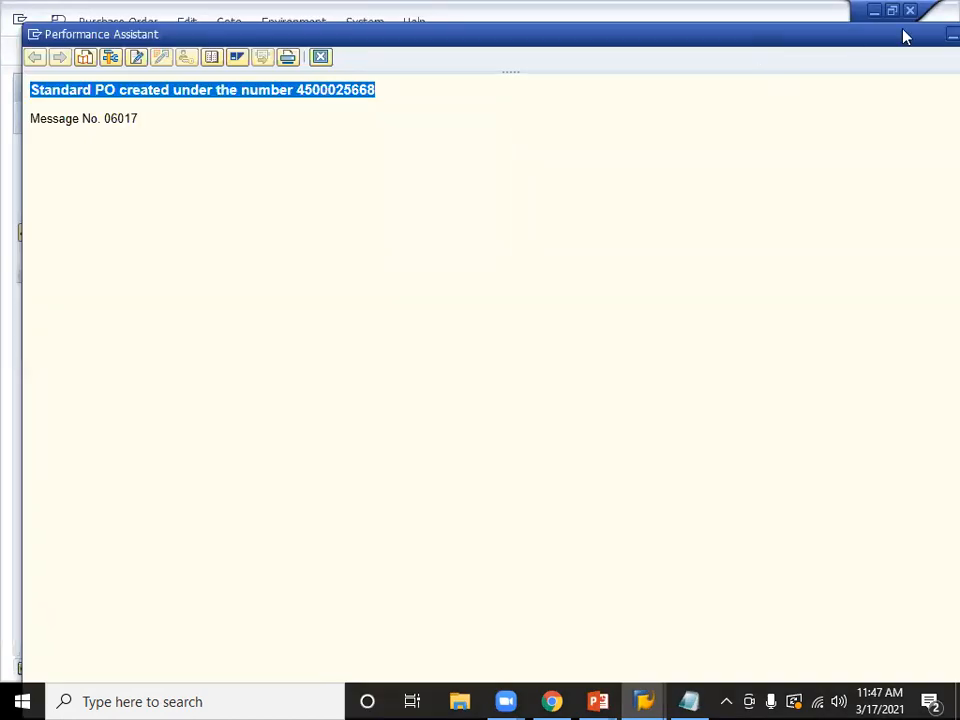
pyautogui.moveTo(902, 31); pyautogui.dragTo(817, 27)
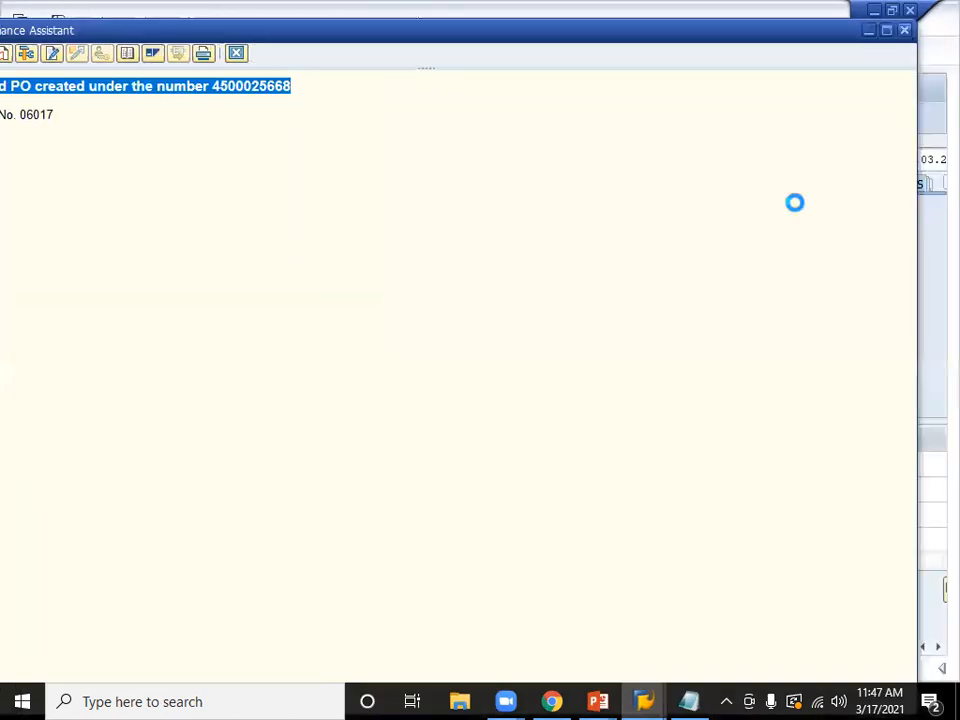
pyautogui.click(688, 701)
pyautogui.press('Return')
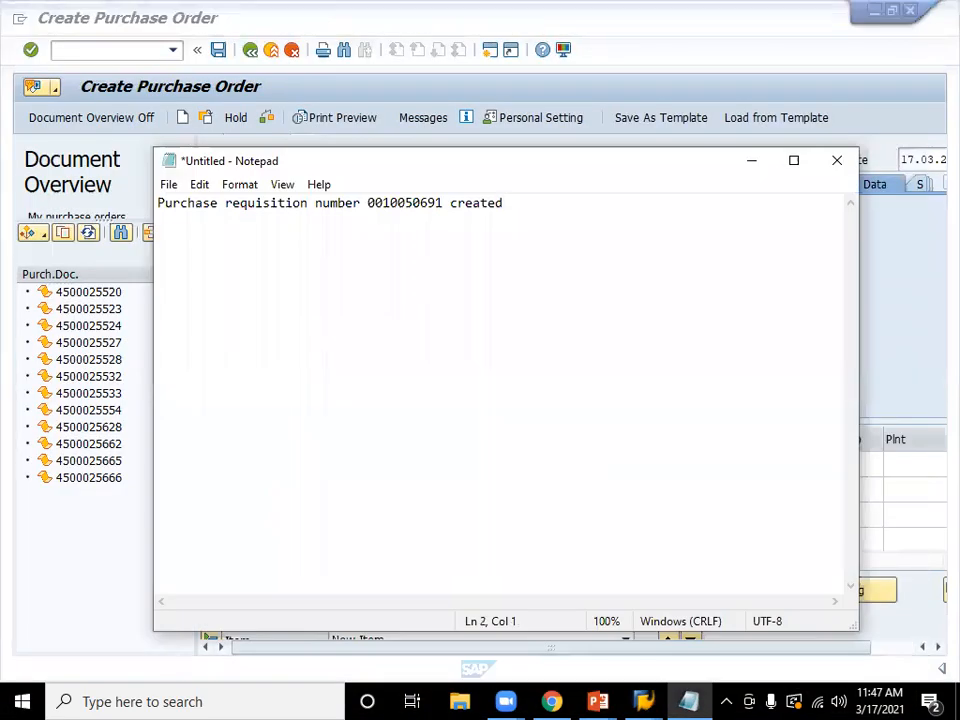
pyautogui.hotkey('ctrl', 'v')
# - Copy only the purchase order number from the Notepad notes and minimise Notepad to return to SAP
pyautogui.doubleClick(491, 222)
pyautogui.hotkey('ctrl', 'c')
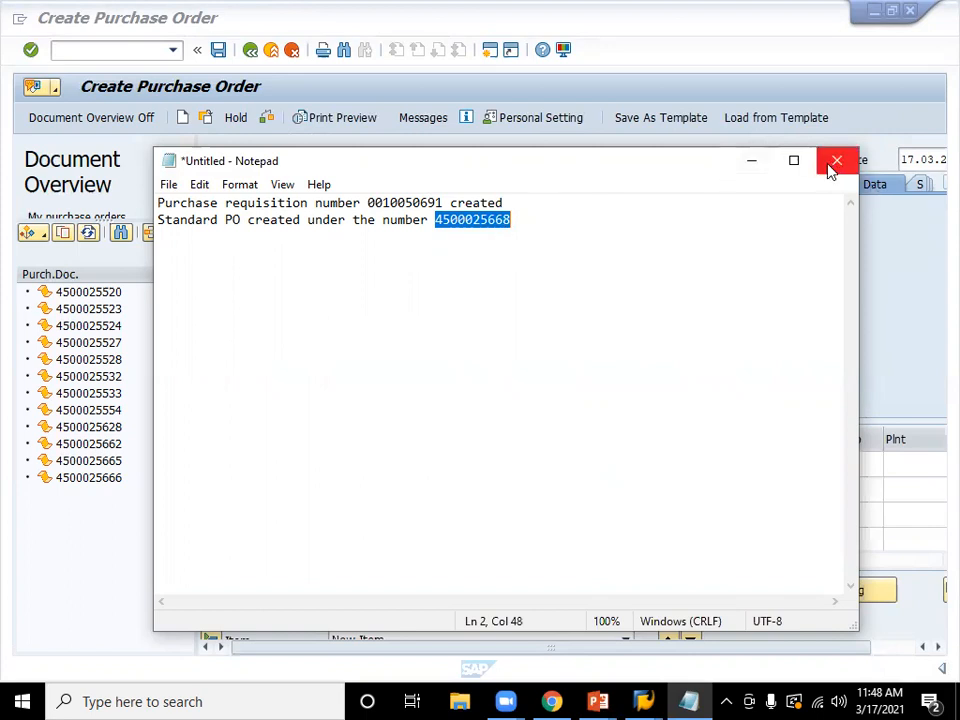
pyautogui.click(757, 160)
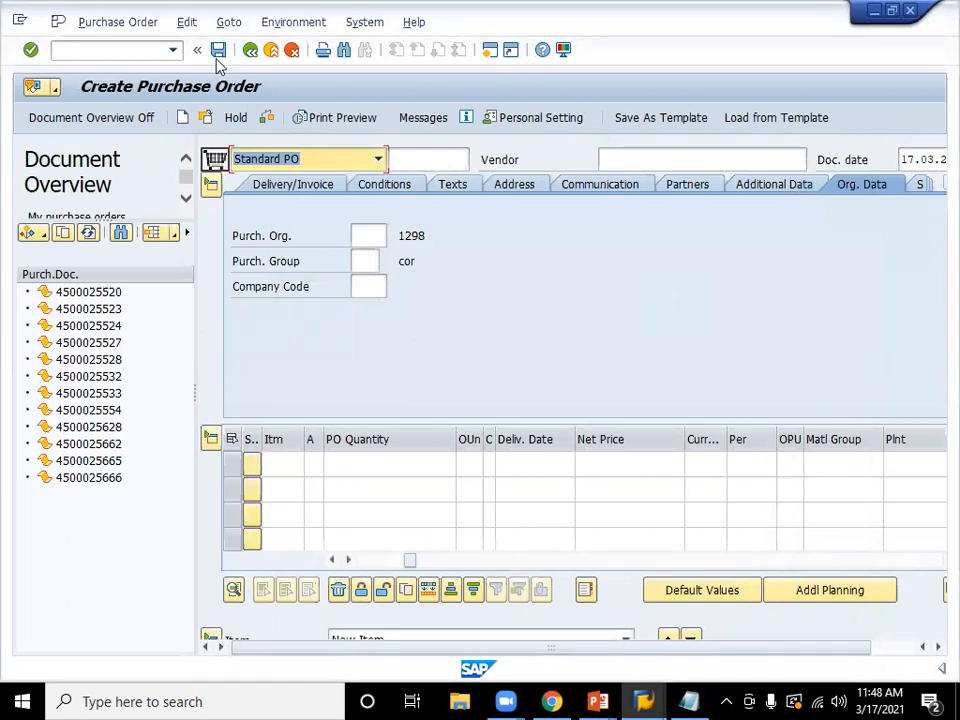
# - Leave the purchase order transaction with the command /N to return to SAP Easy Access
pyautogui.click(154, 47)
pyautogui.write('/N')
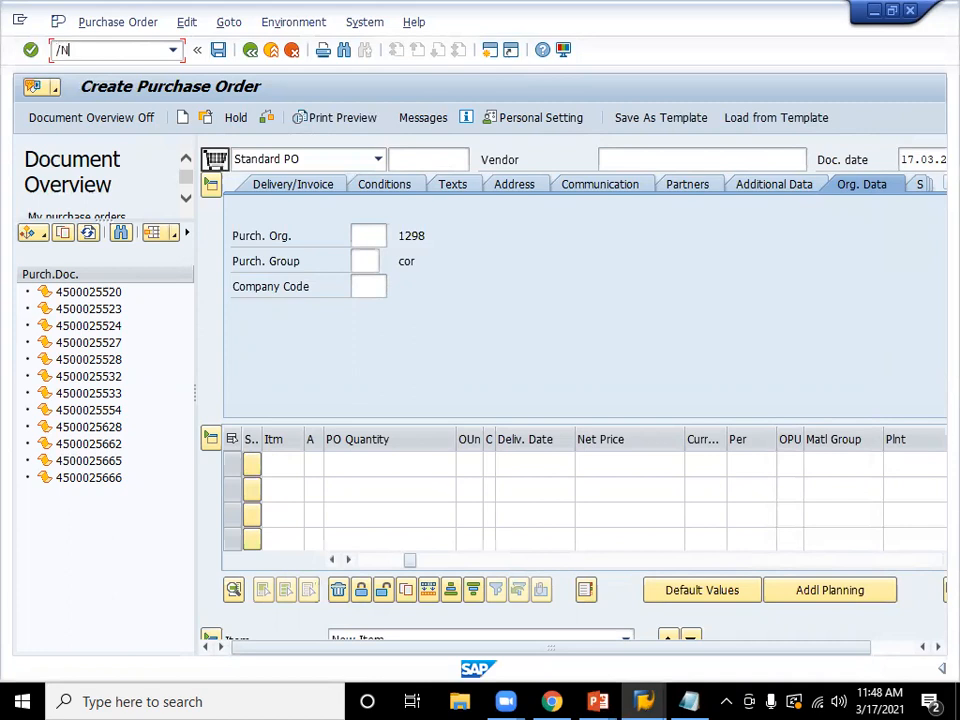
pyautogui.press('Return')
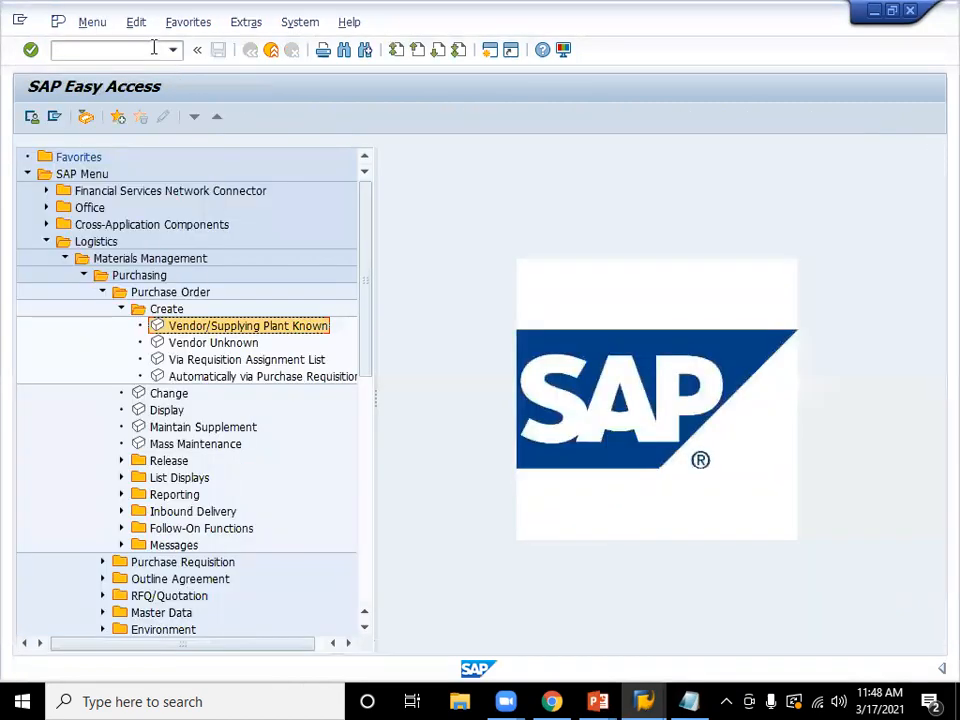
pyautogui.click(152, 48)
pyautogui.write('/NEND')
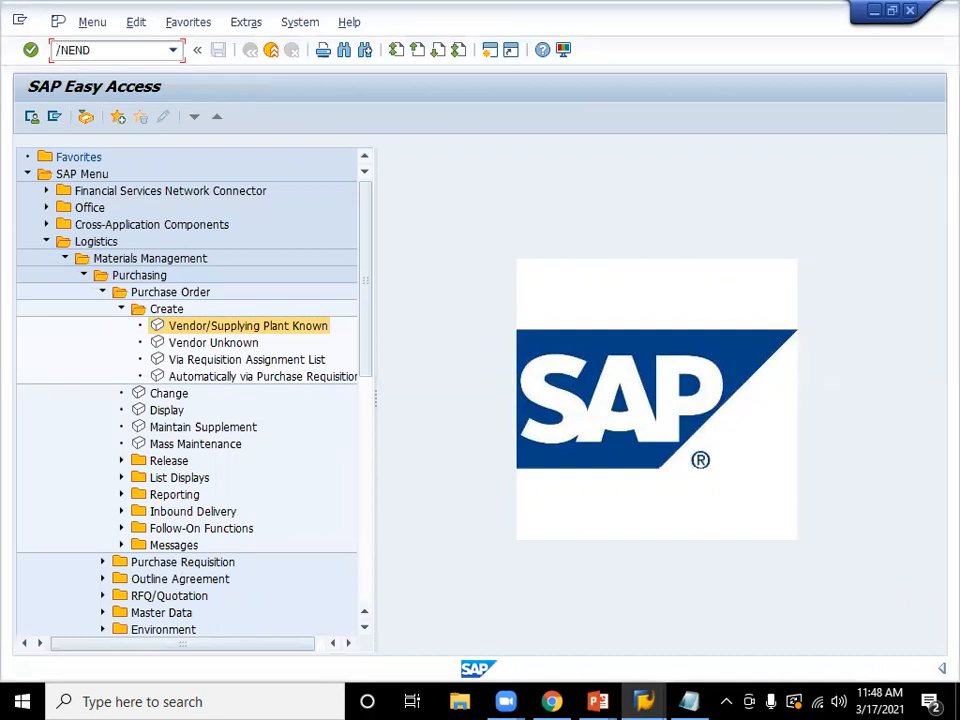
pyautogui.press('BackSpace')
pyautogui.press('BackSpace')
pyautogui.press('BackSpace')
pyautogui.press('BackSpace')
pyautogui.press('BackSpace')
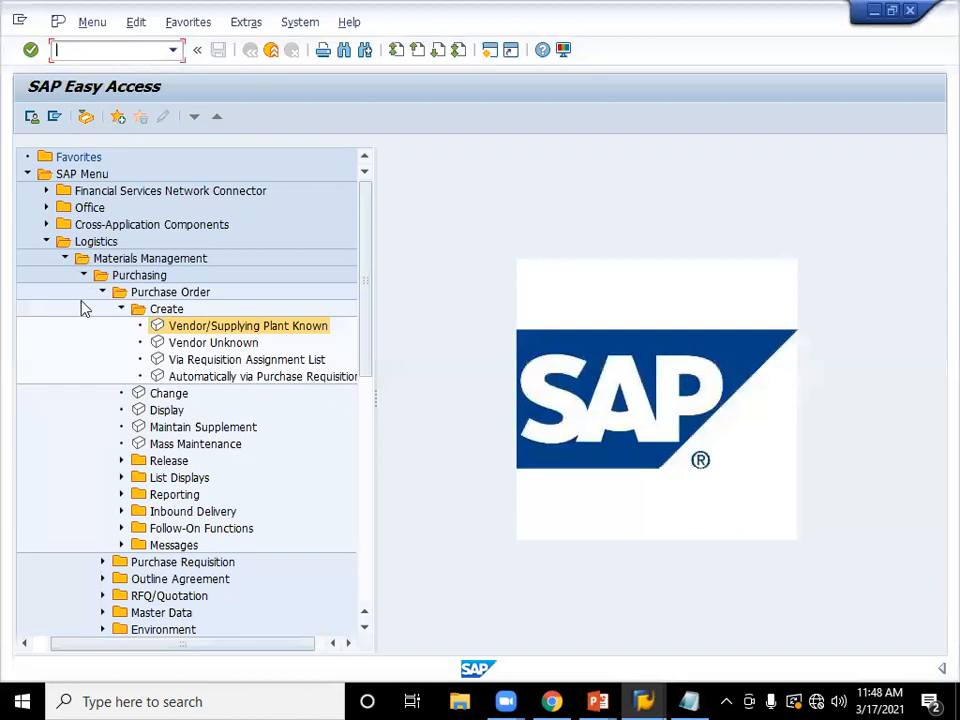
# - Collapse the Purchasing folder, expand Goods Movement under Inventory Management, and select Goods Movement (MIGO)
pyautogui.click(120, 310)
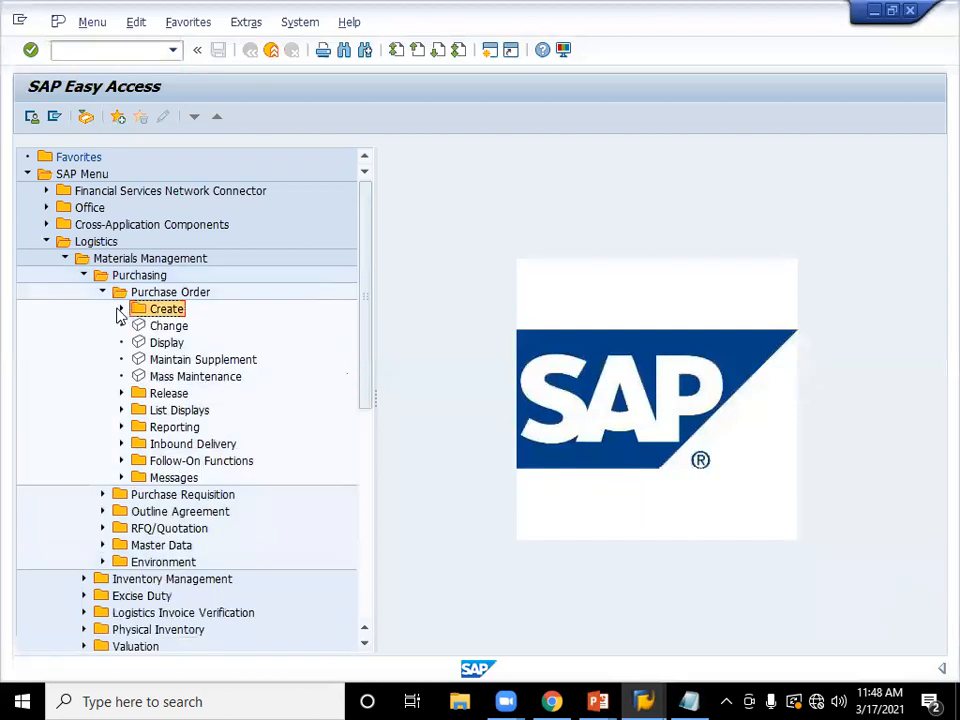
pyautogui.click(102, 292)
pyautogui.click(84, 278)
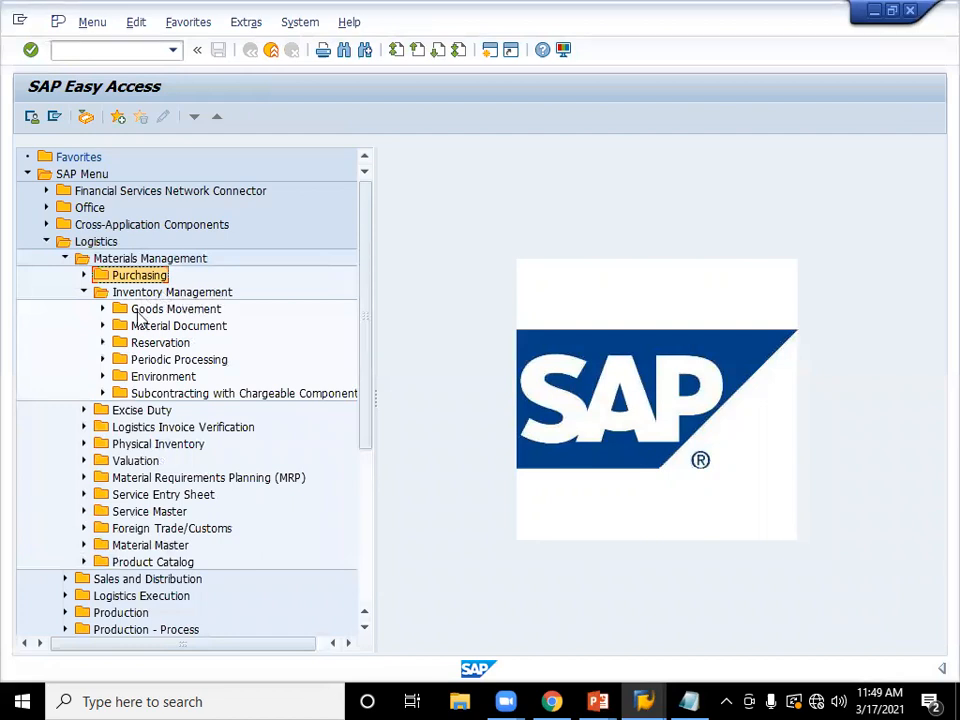
pyautogui.click(102, 310)
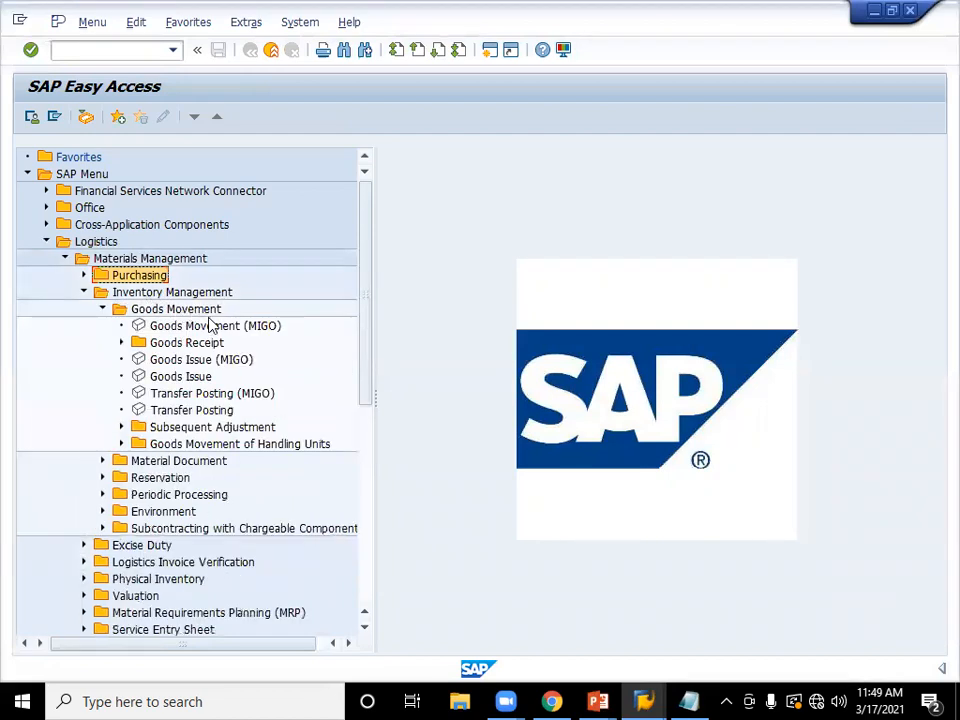
pyautogui.click(210, 325)
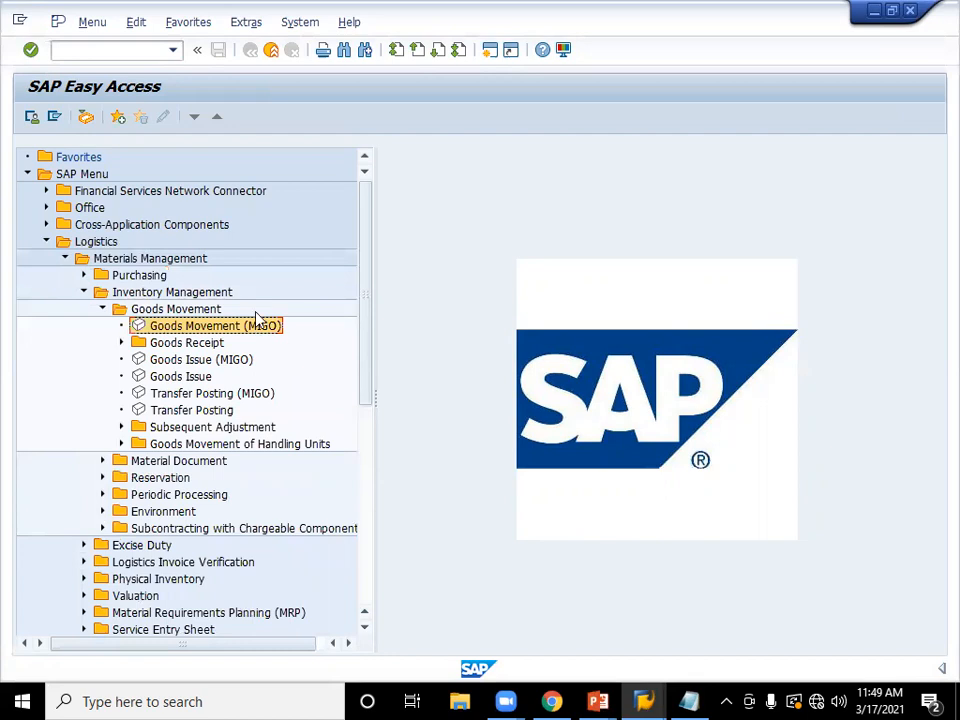
# - Open Goods Movement (MIGO) and load the copied purchase order number into the goods receipt
pyautogui.click(132, 52)
pyautogui.write('MIGO')
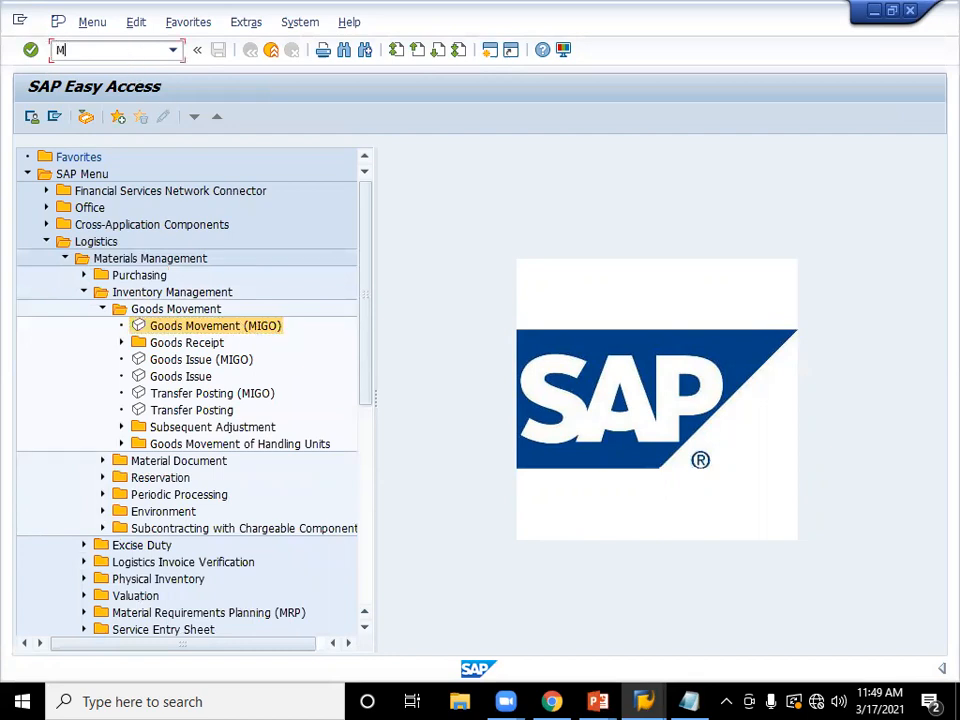
pyautogui.doubleClick(222, 328)
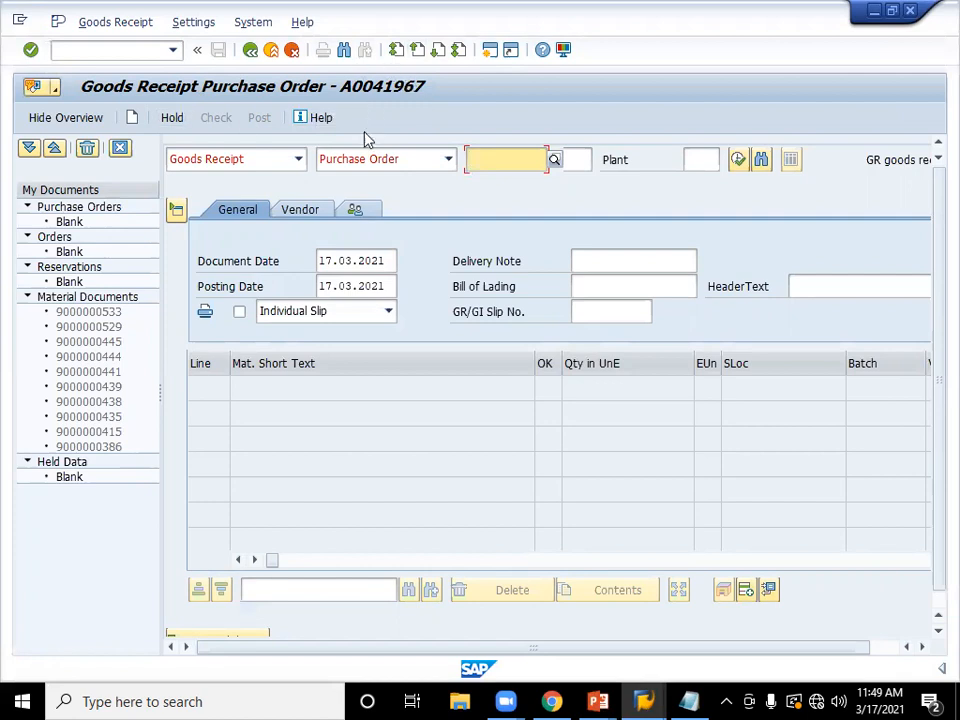
pyautogui.click(506, 149)
pyautogui.hotkey('ctrl', 'v')
pyautogui.press('Return')
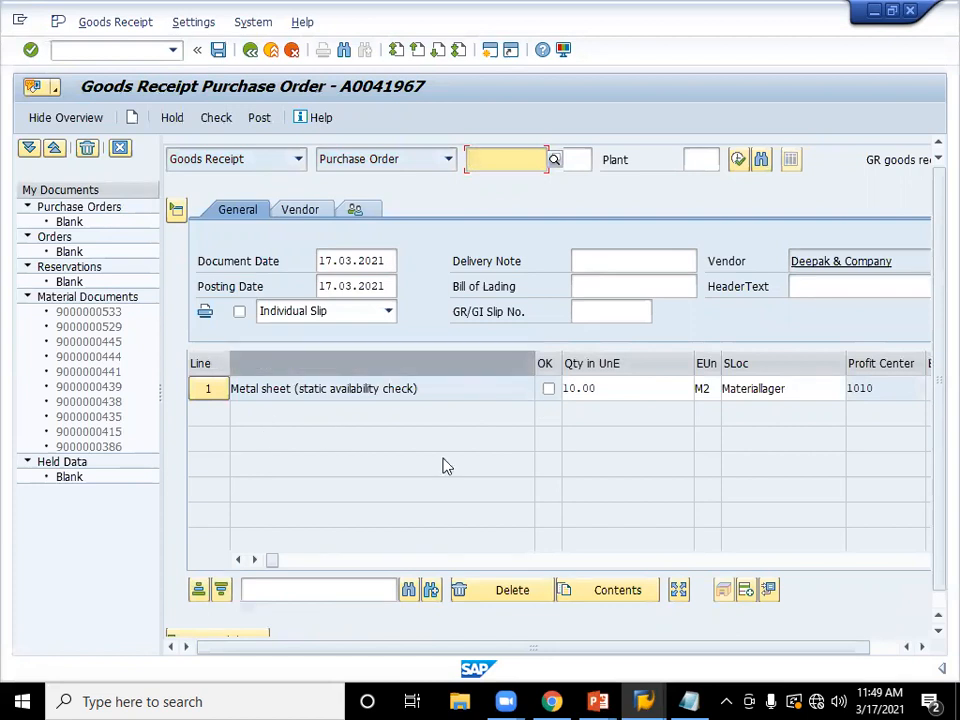
# - Set the goods receipt's plant to 1000, mark the metal sheet item as OK, and post the receipt
pyautogui.click(688, 158)
pyautogui.write('1000')
pyautogui.press('Return')
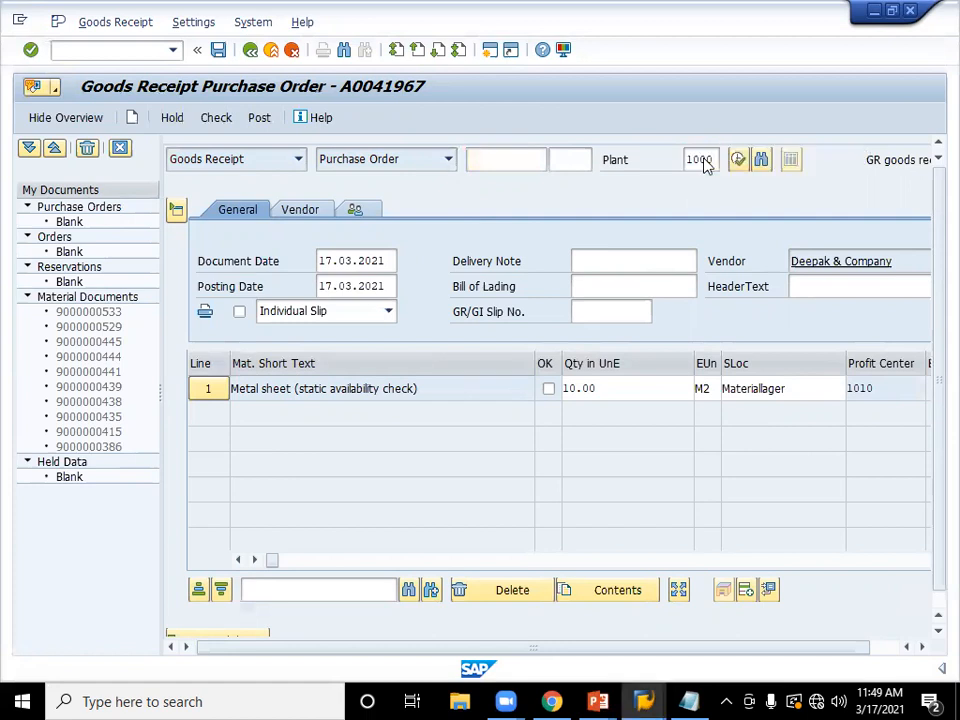
pyautogui.click(549, 390)
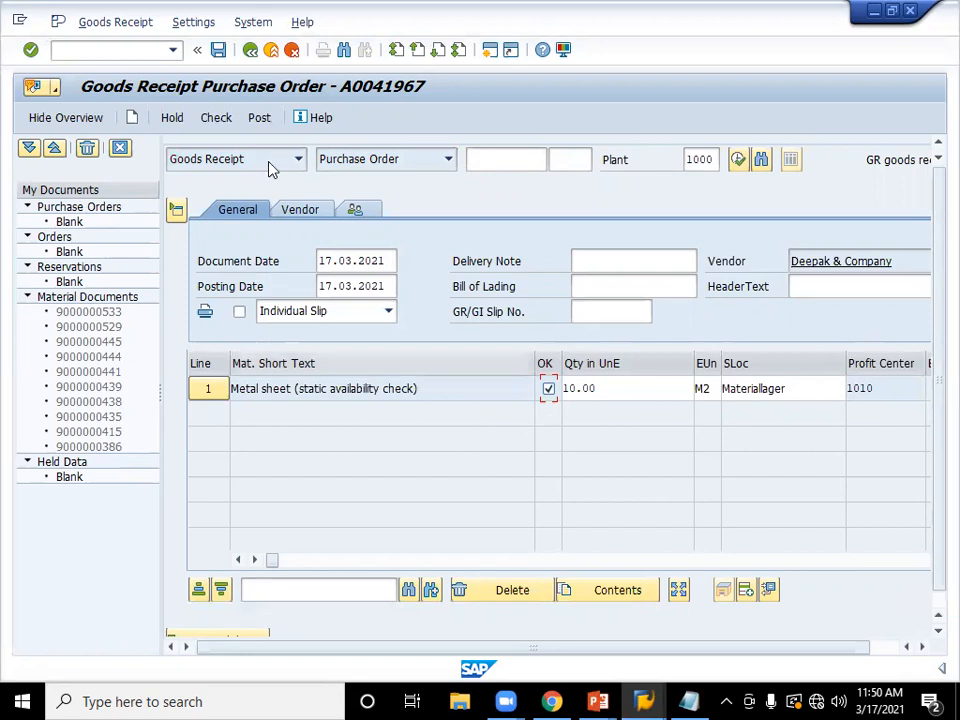
pyautogui.click(219, 51)
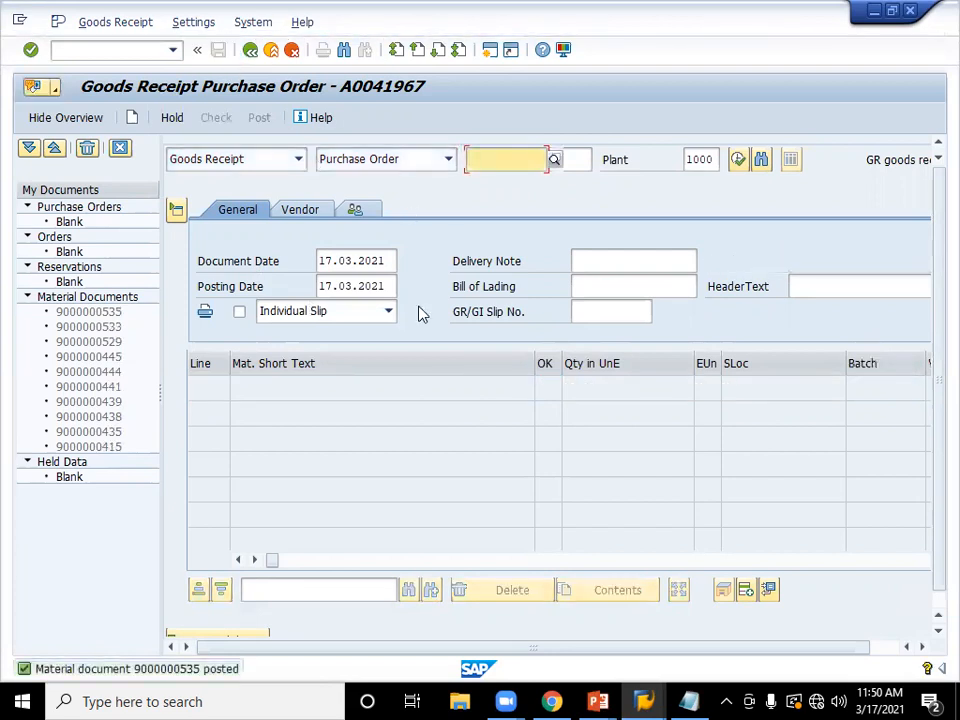
# - Copy the full text of the material document posting message and paste it on a new line in the Notepad notes
pyautogui.click(105, 678)
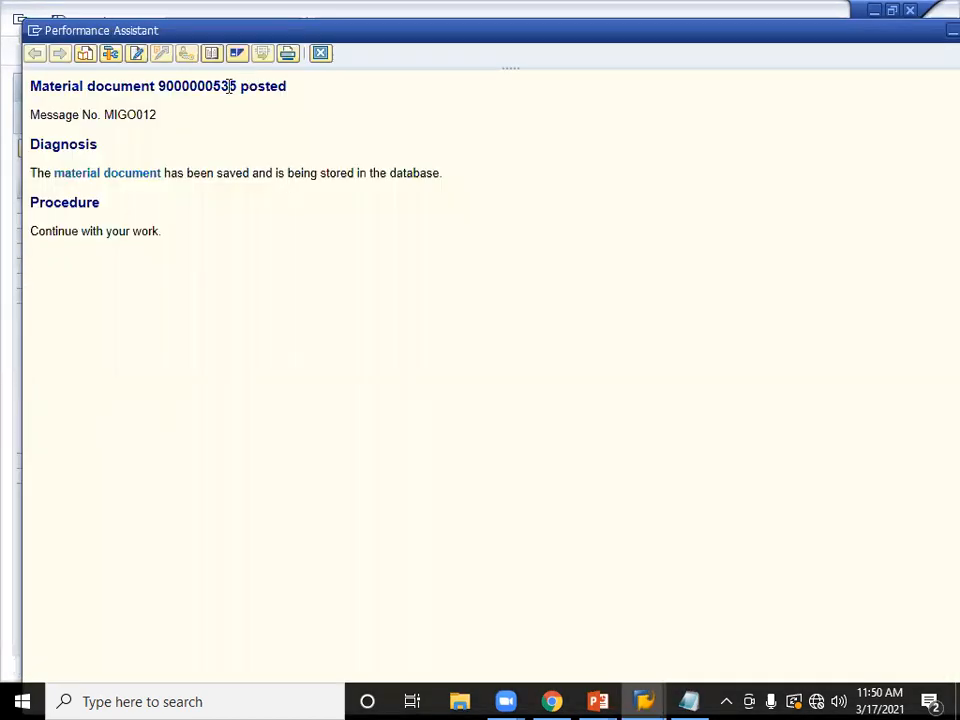
pyautogui.tripleClick(231, 90)
pyautogui.hotkey('ctrl', 'c')
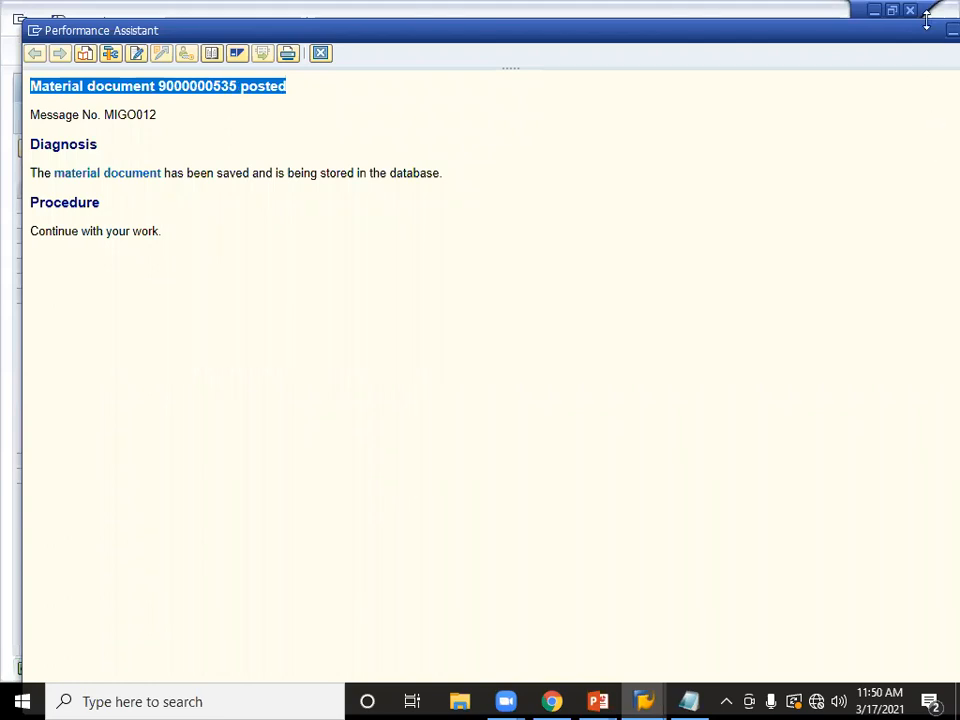
pyautogui.moveTo(927, 20); pyautogui.dragTo(840, 38)
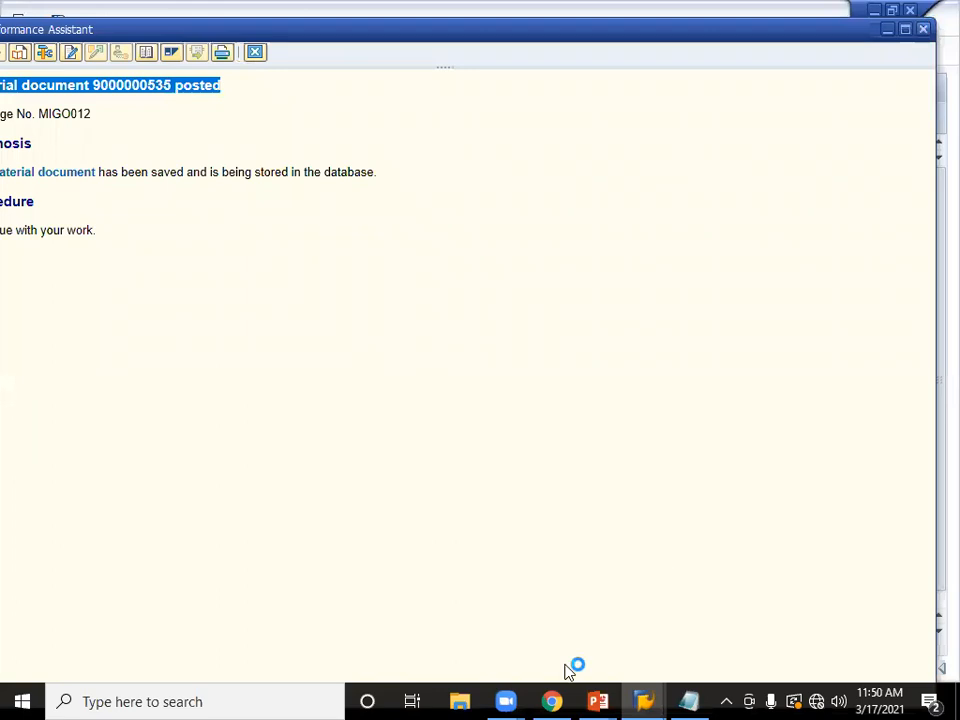
pyautogui.hotkey('alt', 'Tab')
pyautogui.hotkey('alt', 'Tab')
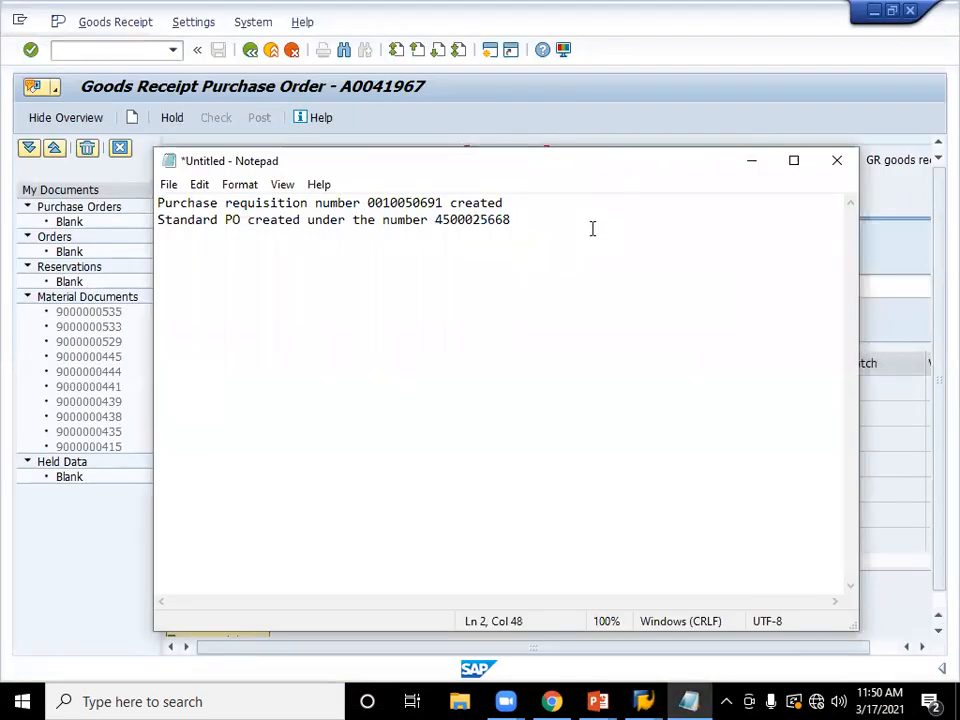
pyautogui.press('Return')
pyautogui.hotkey('ctrl', 'v')
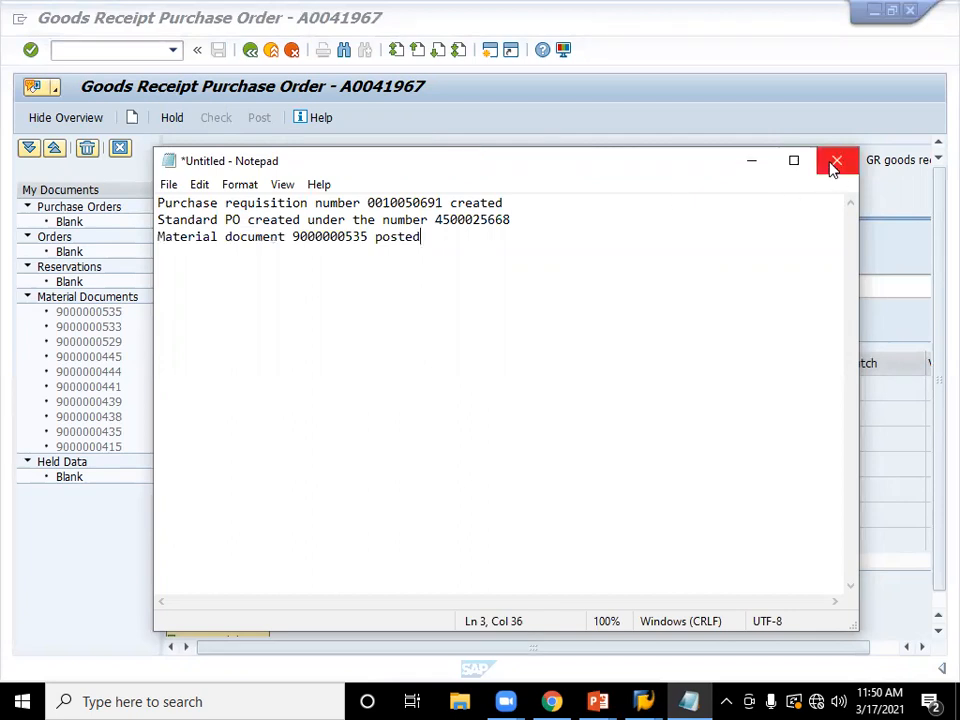
# - Return to SAP and leave the goods receipt transaction with the command /N
pyautogui.click(296, 88)
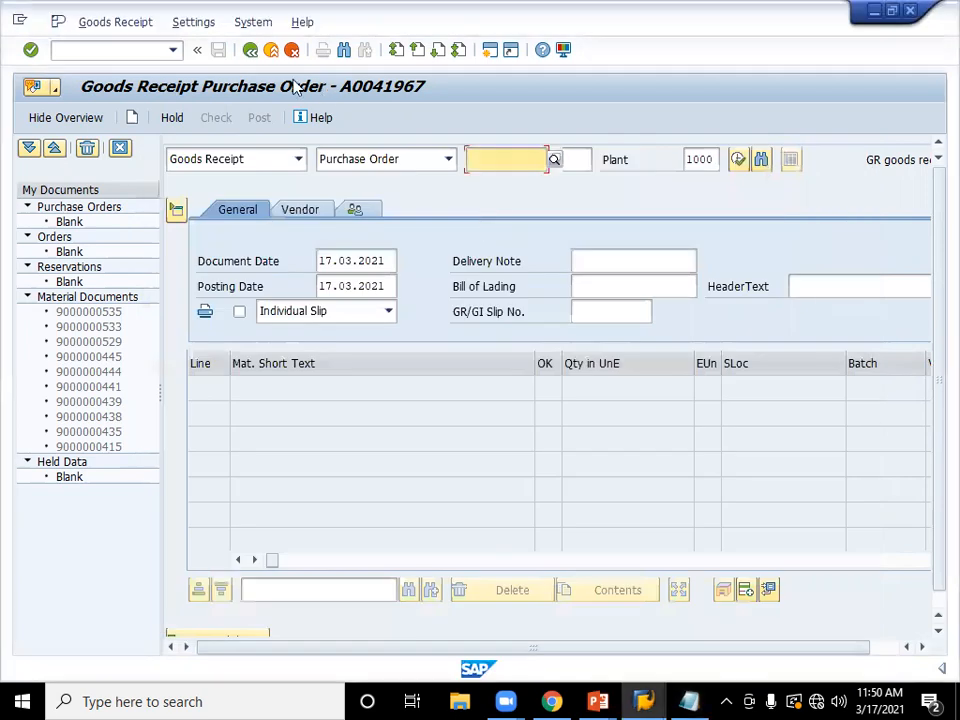
pyautogui.click(146, 51)
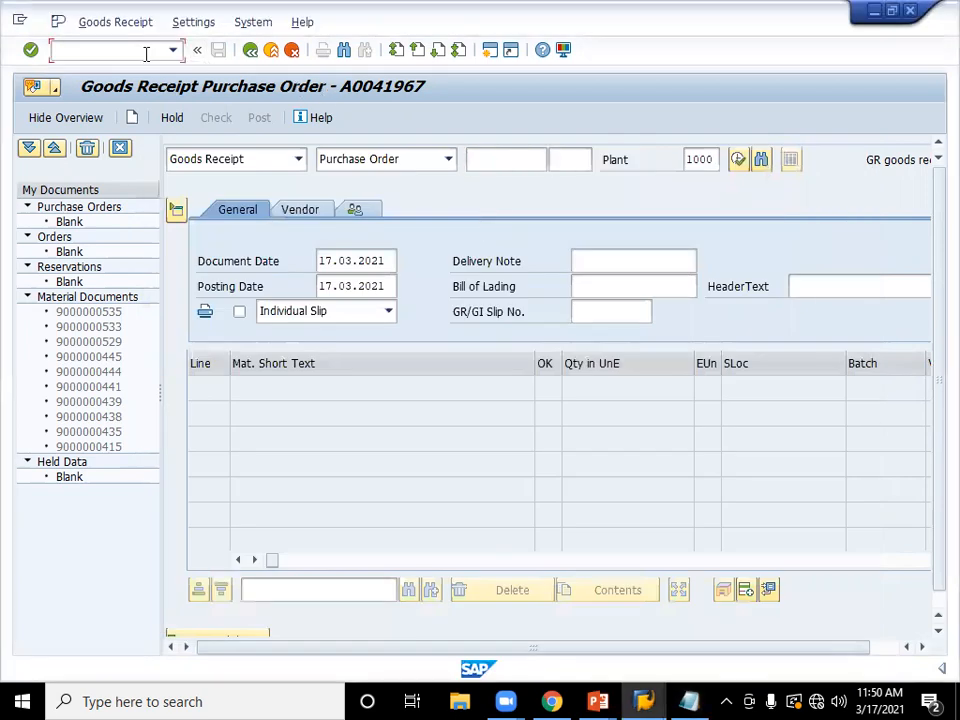
pyautogui.write('/N')
pyautogui.press('Return')
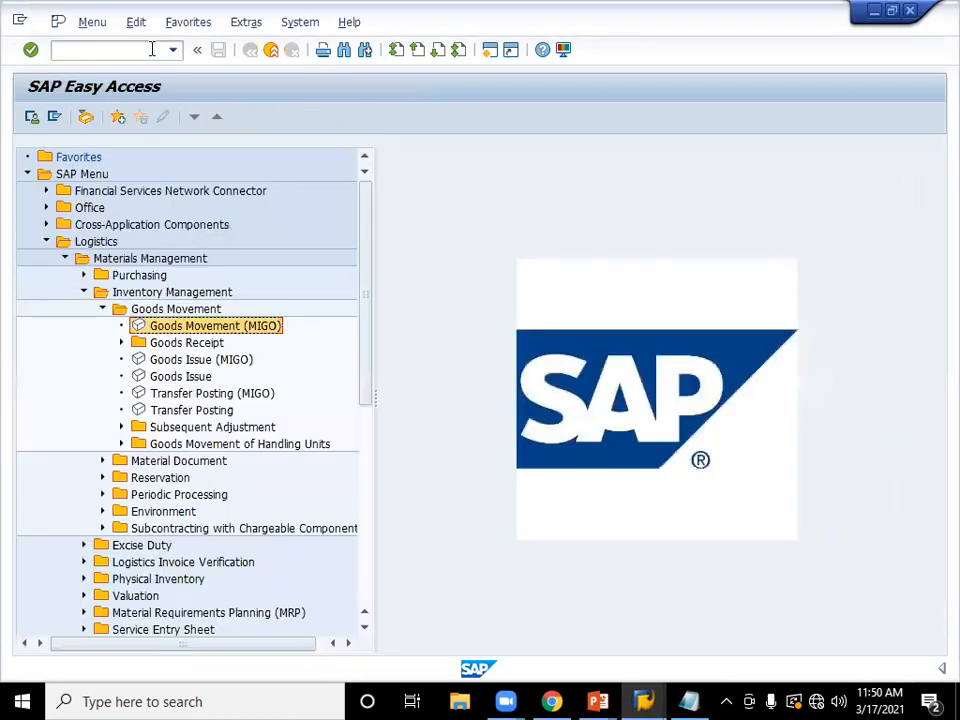
# - Reopen Goods Movement (MIGO) and switch directly from it to incoming invoice entry with the command /NMIRO
pyautogui.click(152, 49)
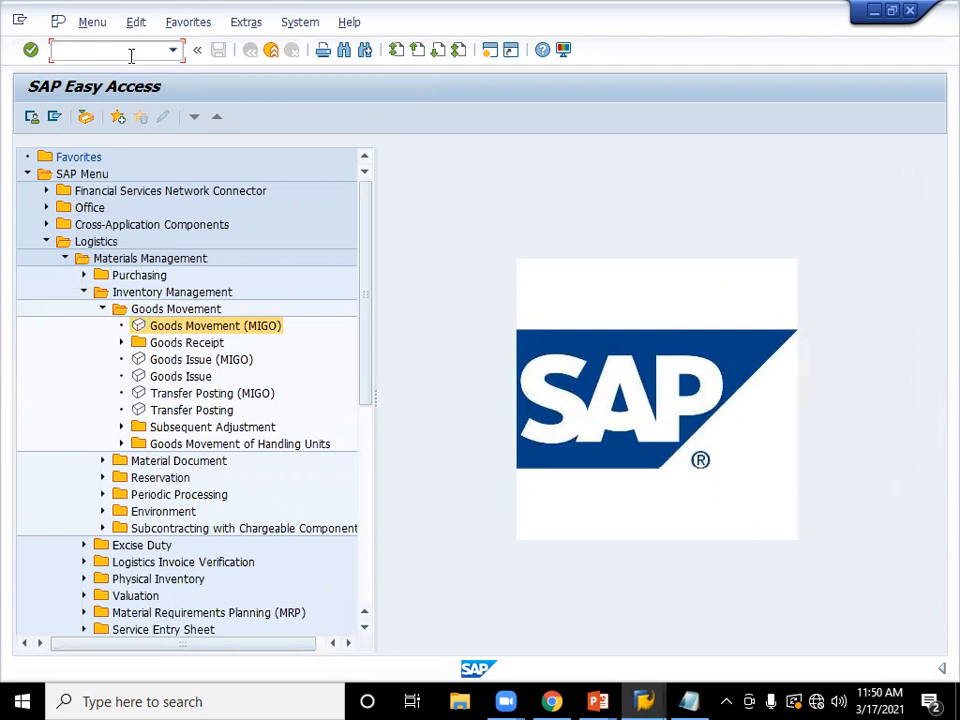
pyautogui.doubleClick(208, 330)
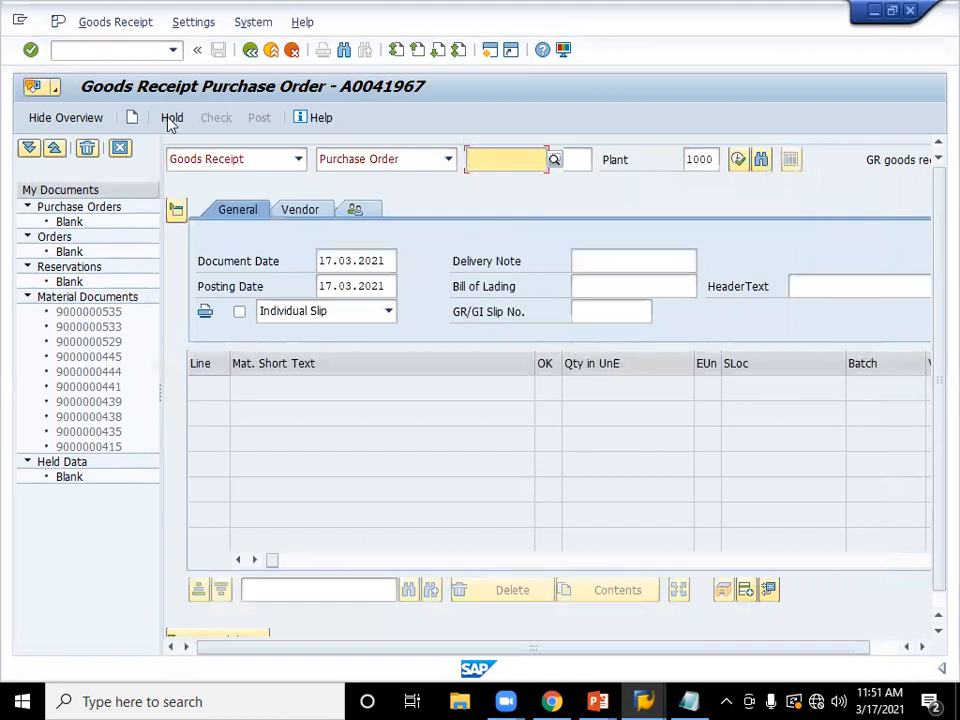
pyautogui.click(154, 49)
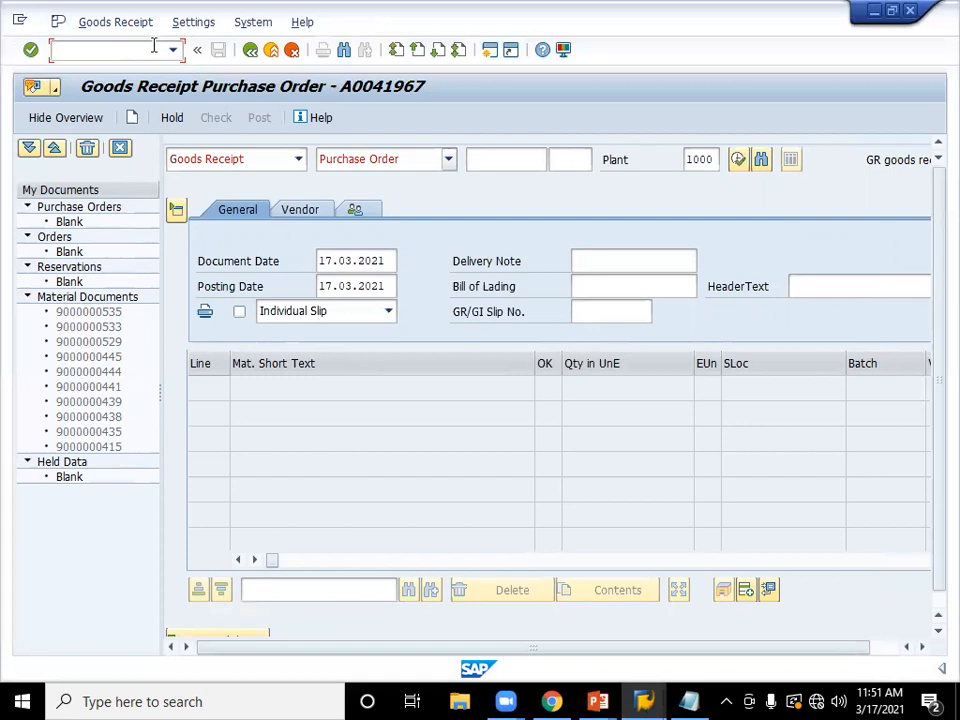
pyautogui.write('/N')
pyautogui.write('MIRO')
pyautogui.press('Return')
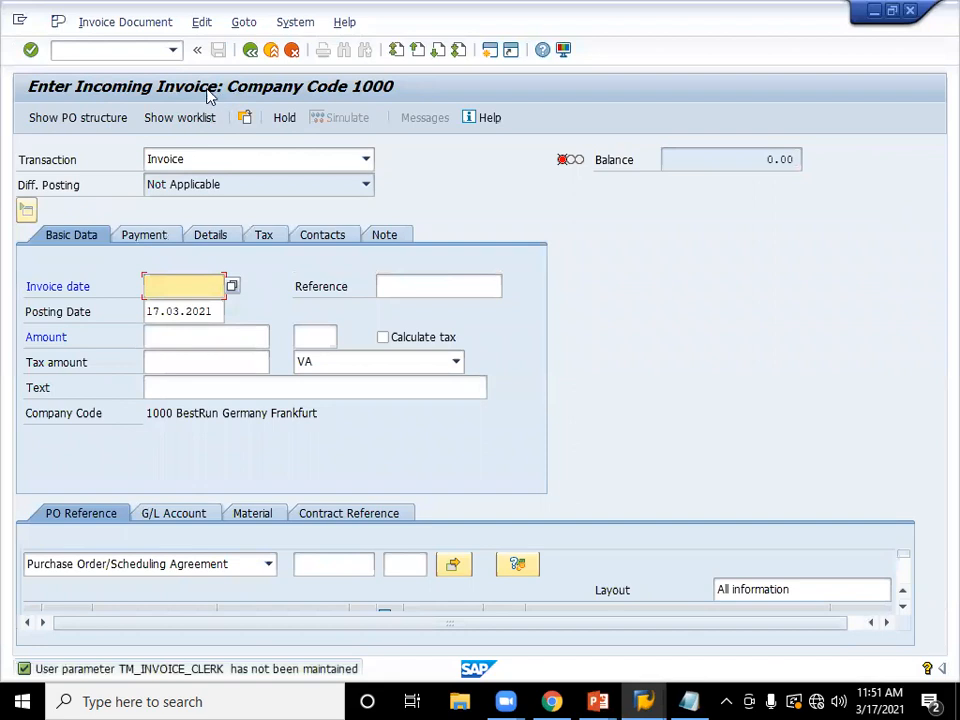
# - Return to SAP Easy Access, open Enter Invoice from Document Entry under Logistics Invoice Verification, and go back out of it
pyautogui.click(251, 50)
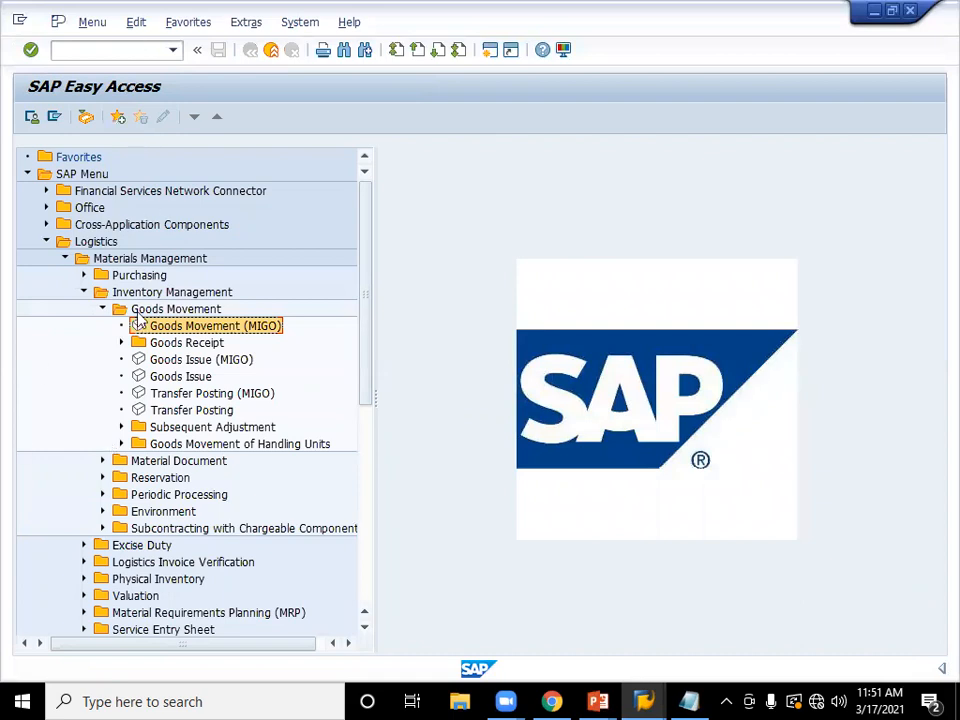
pyautogui.click(102, 308)
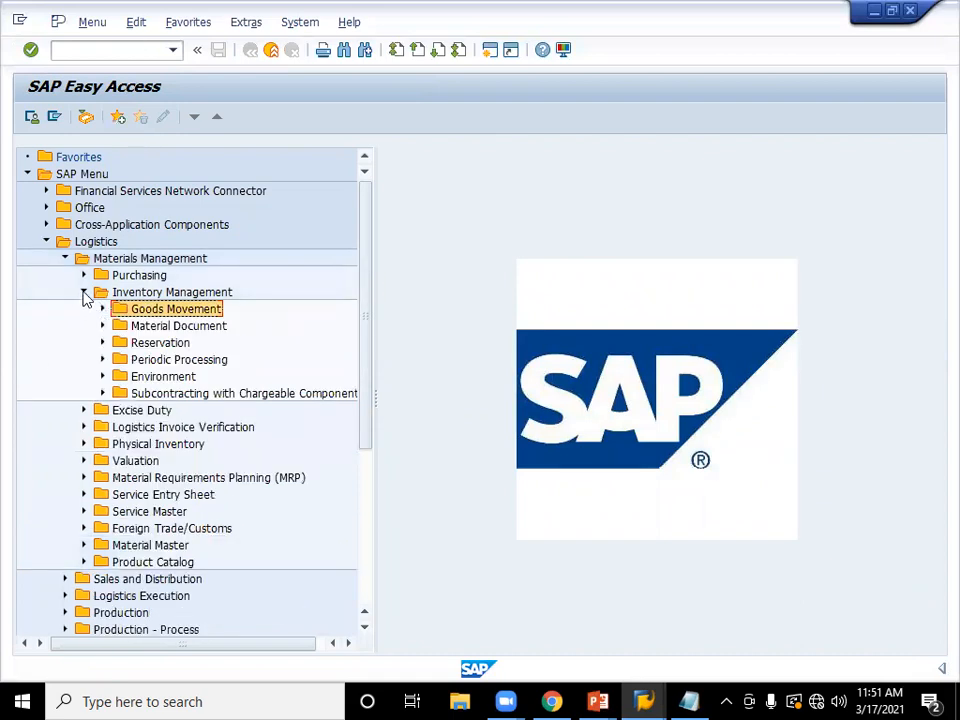
pyautogui.click(84, 293)
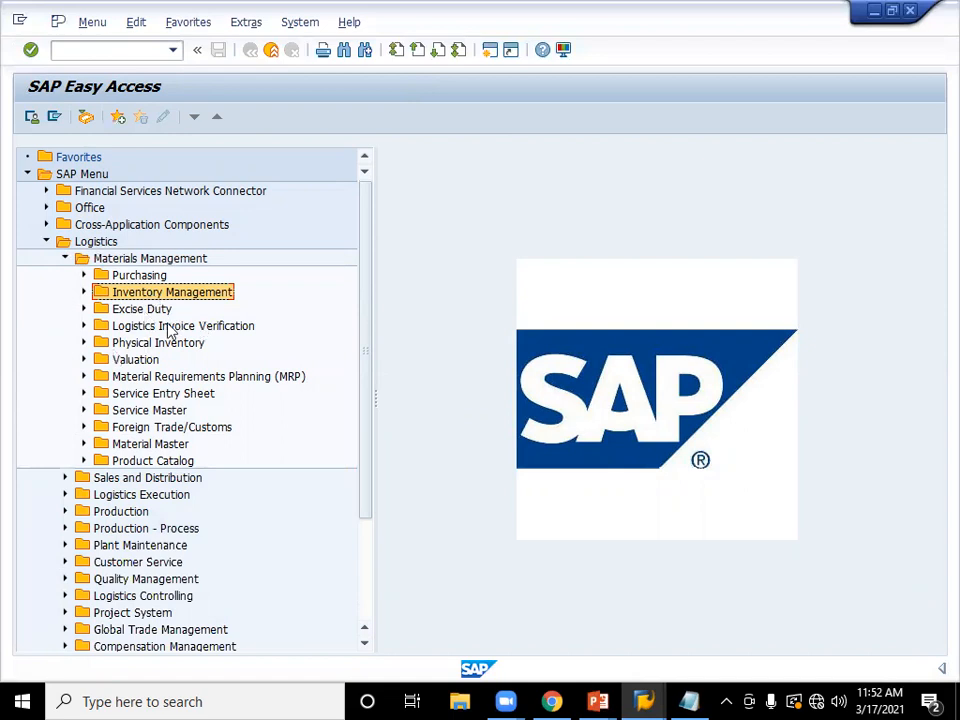
pyautogui.click(84, 326)
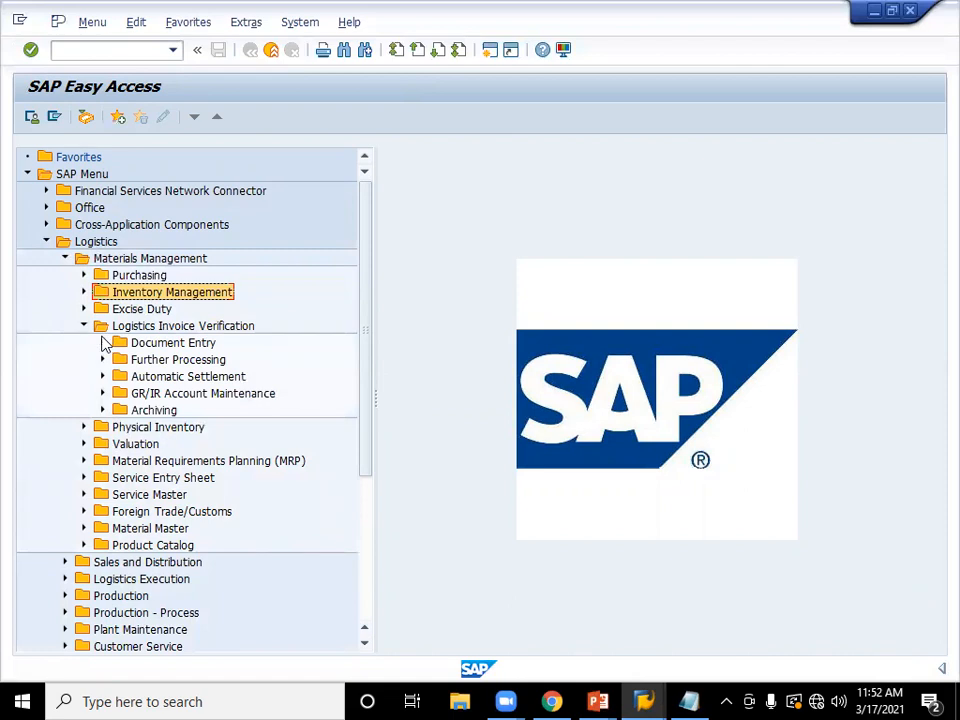
pyautogui.click(102, 342)
pyautogui.doubleClick(185, 360)
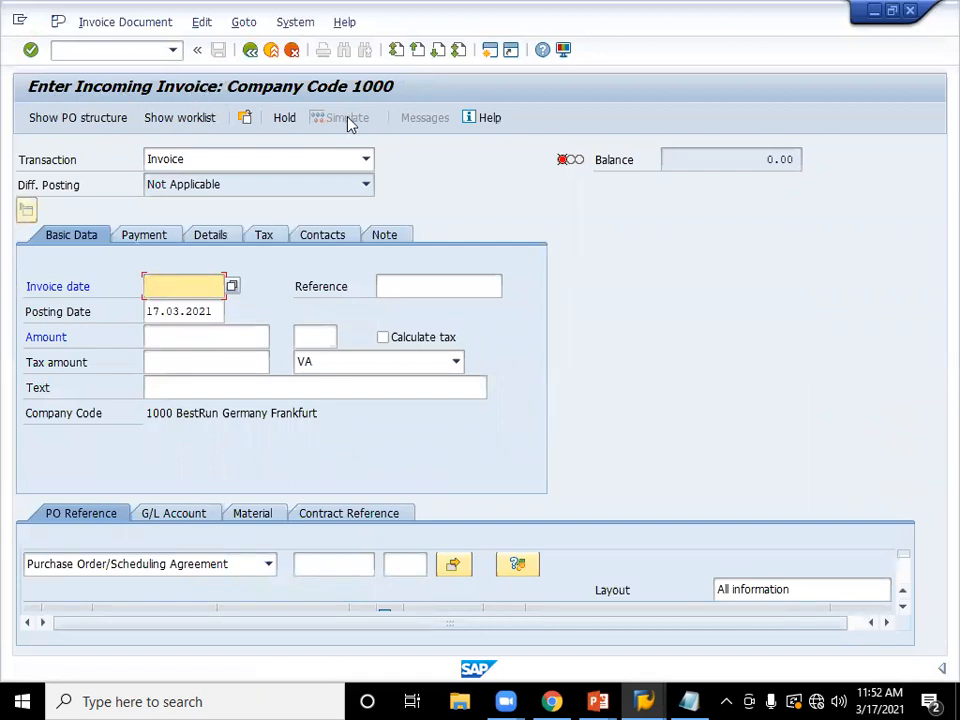
pyautogui.click(250, 50)
# - Start incoming invoice entry with transaction code MIRO and set the invoice date to 17.03.2021
pyautogui.click(146, 49)
pyautogui.write('MIRO')
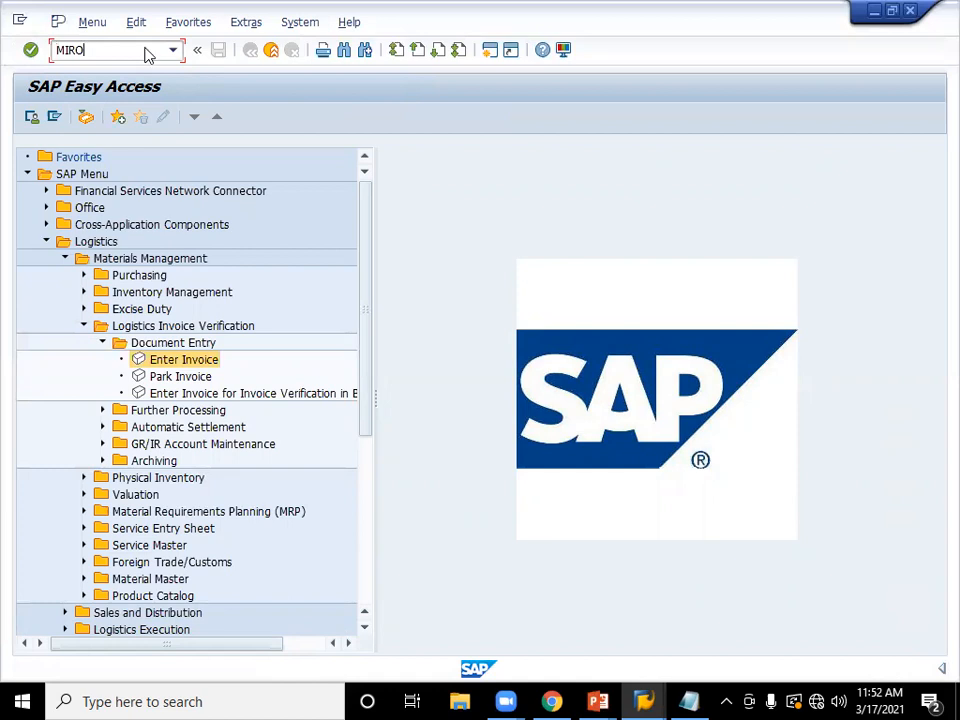
pyautogui.press('Return')
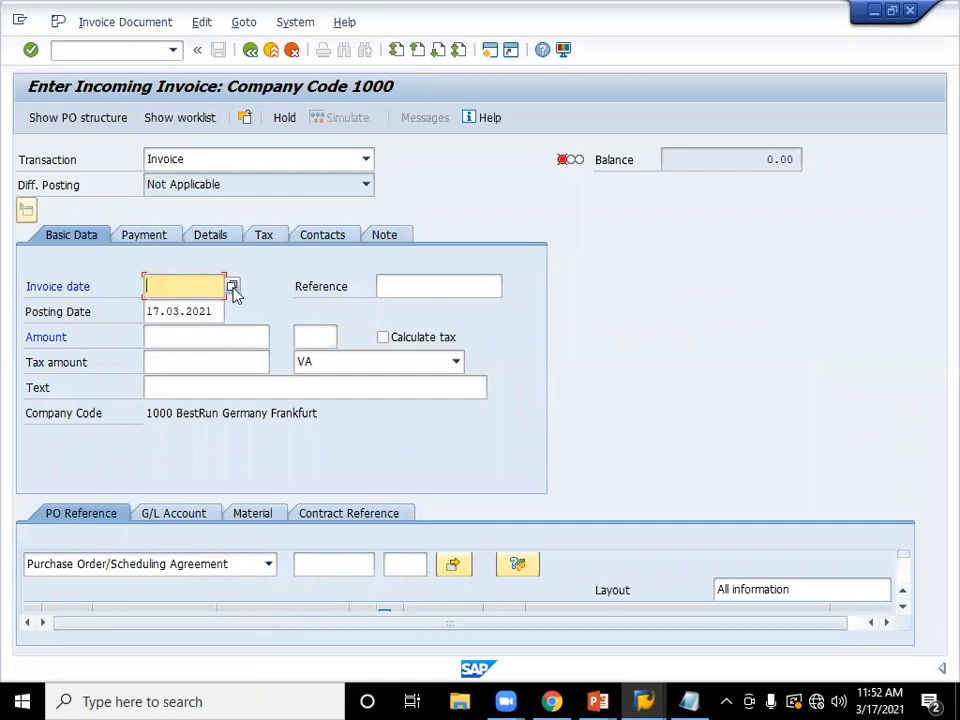
pyautogui.click(232, 289)
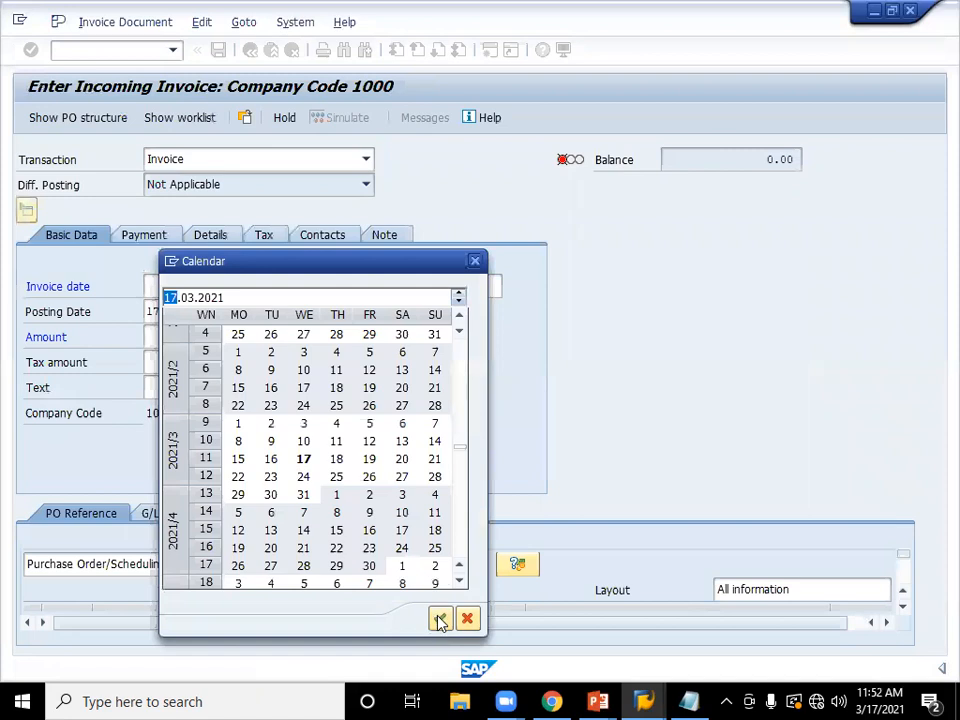
pyautogui.click(440, 620)
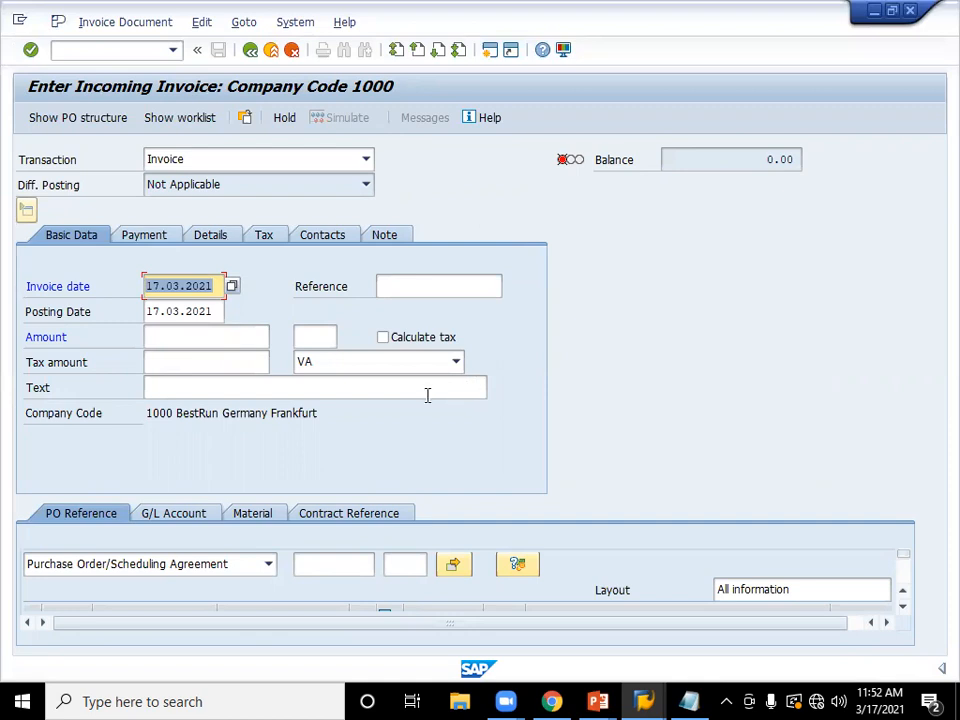
pyautogui.click(306, 563)
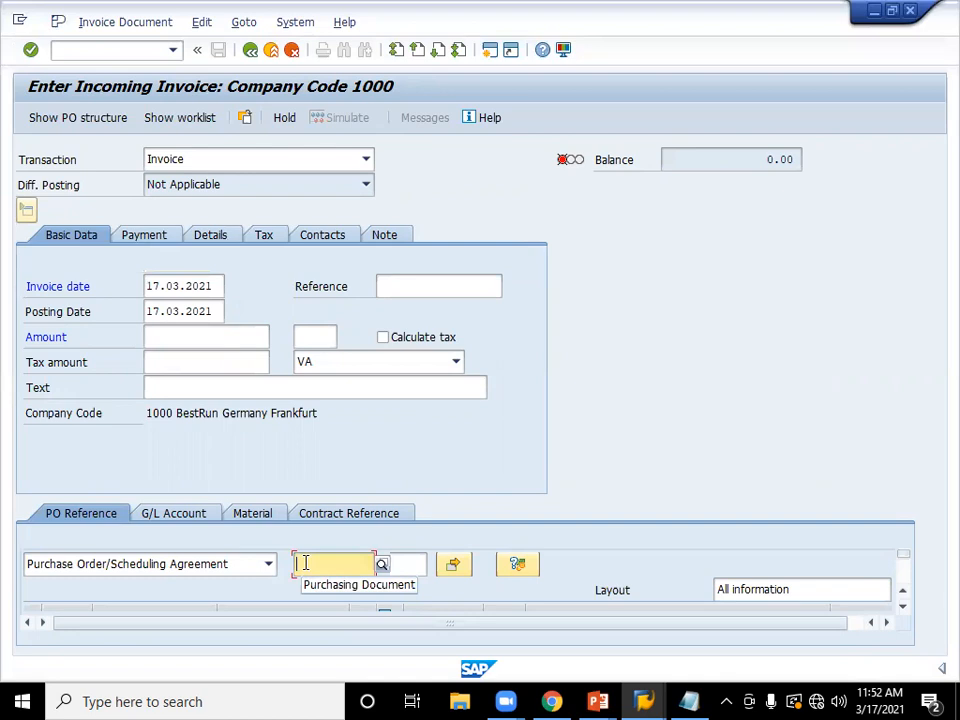
pyautogui.write('Material G')
pyautogui.press('BackSpace')
pyautogui.press('BackSpace')
pyautogui.press('BackSpace')
pyautogui.press('BackSpace')
pyautogui.press('BackSpace')
pyautogui.press('BackSpace')
pyautogui.press('BackSpace')
pyautogui.press('BackSpace')
pyautogui.press('BackSpace')
pyautogui.press('BackSpace')
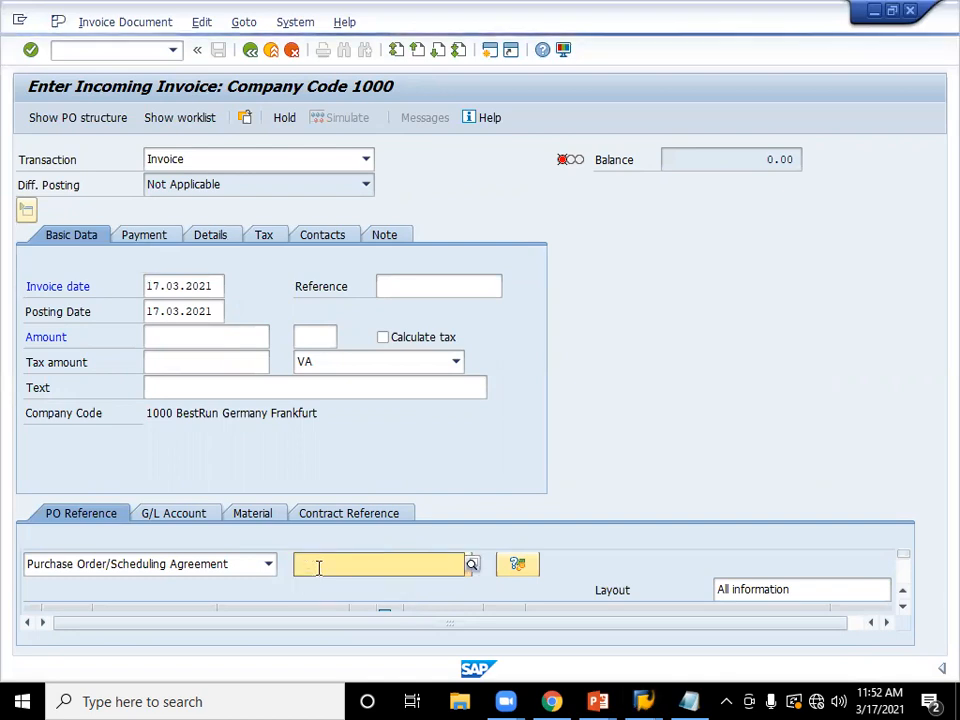
# - Copy the purchase order number from the Notepad notes and load it as the invoice's purchasing document reference
pyautogui.click(688, 701)
pyautogui.click(459, 219)
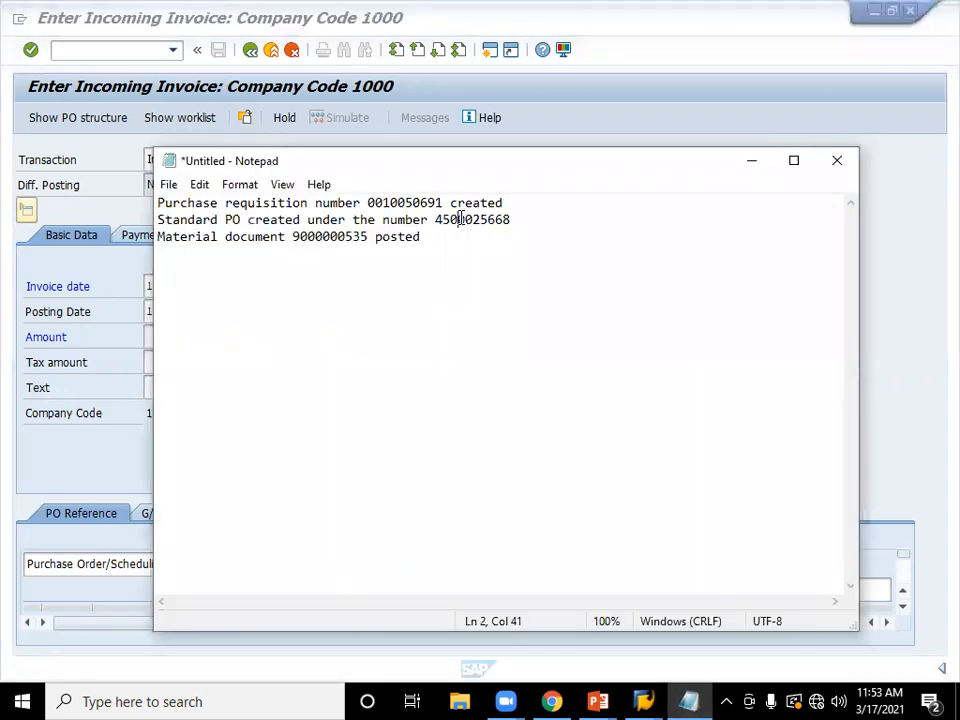
pyautogui.doubleClick(459, 219)
pyautogui.hotkey('ctrl', 'c')
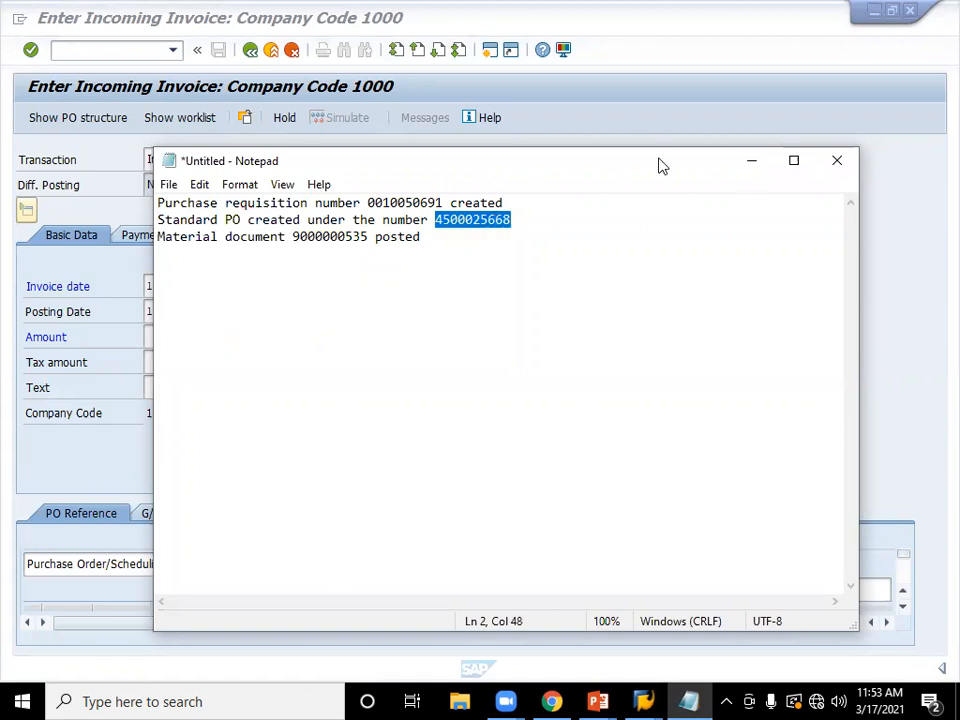
pyautogui.click(752, 161)
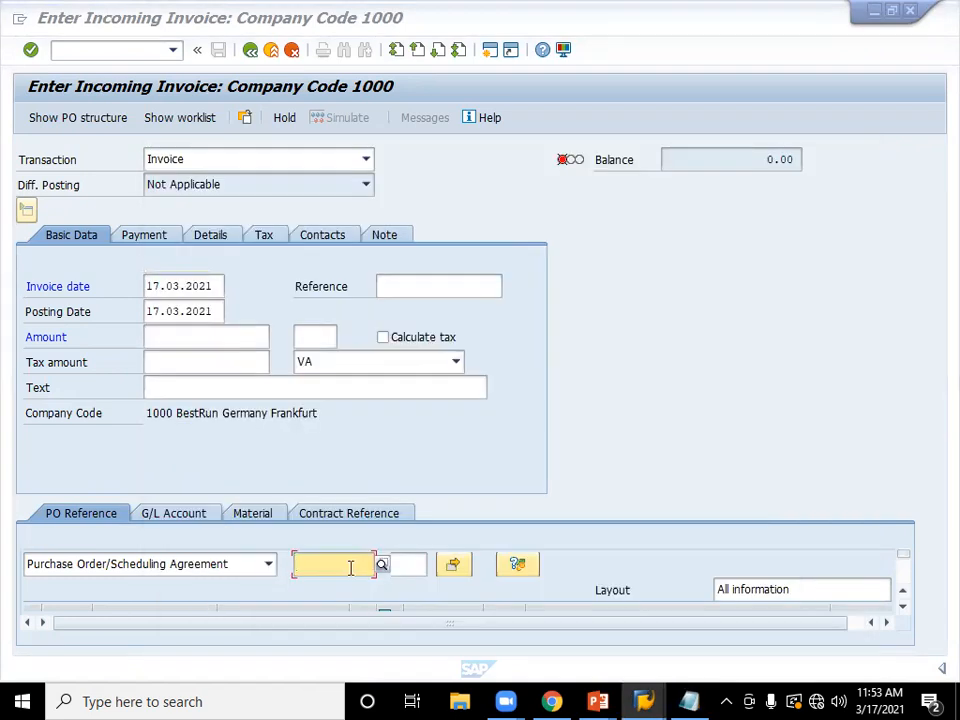
pyautogui.hotkey('ctrl', 'v')
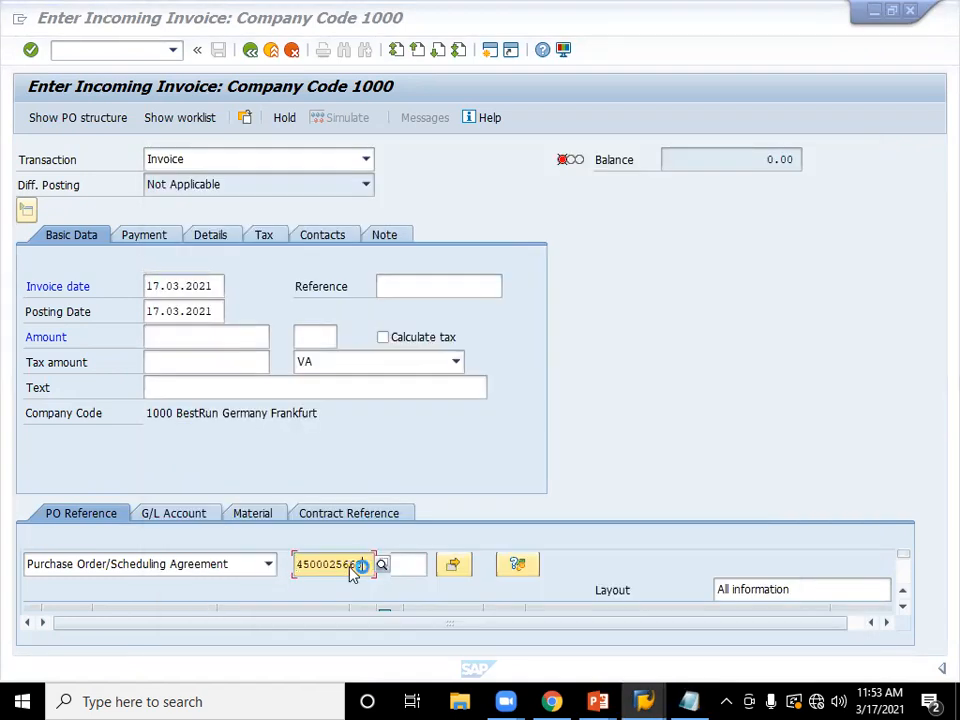
pyautogui.press('Return')
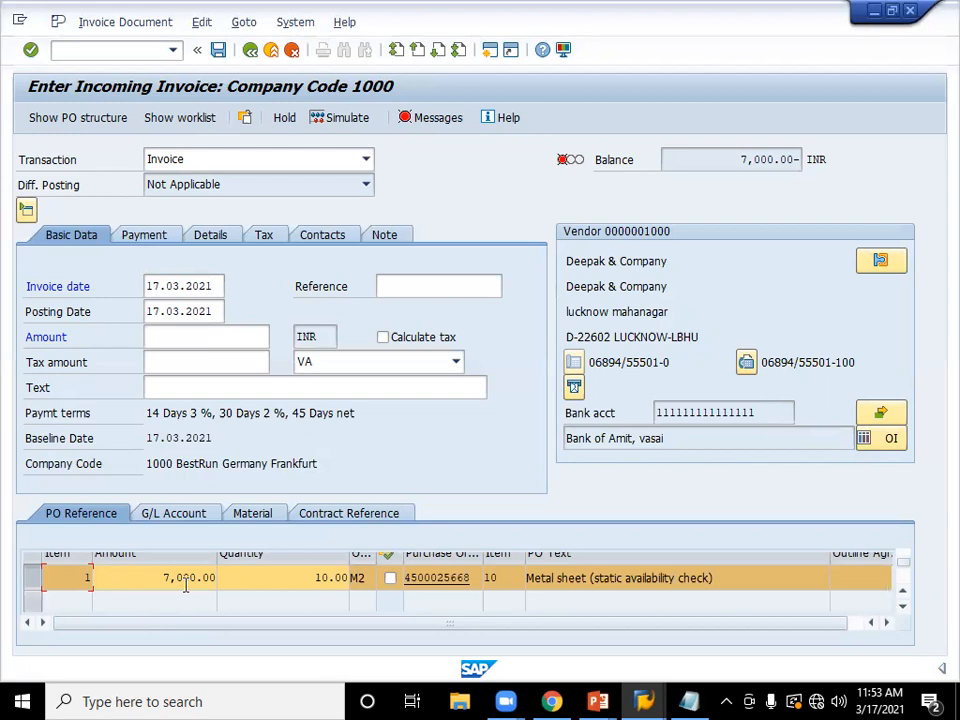
pyautogui.hotkey('alt', 'Tab')
pyautogui.hotkey('alt', 'Tab')
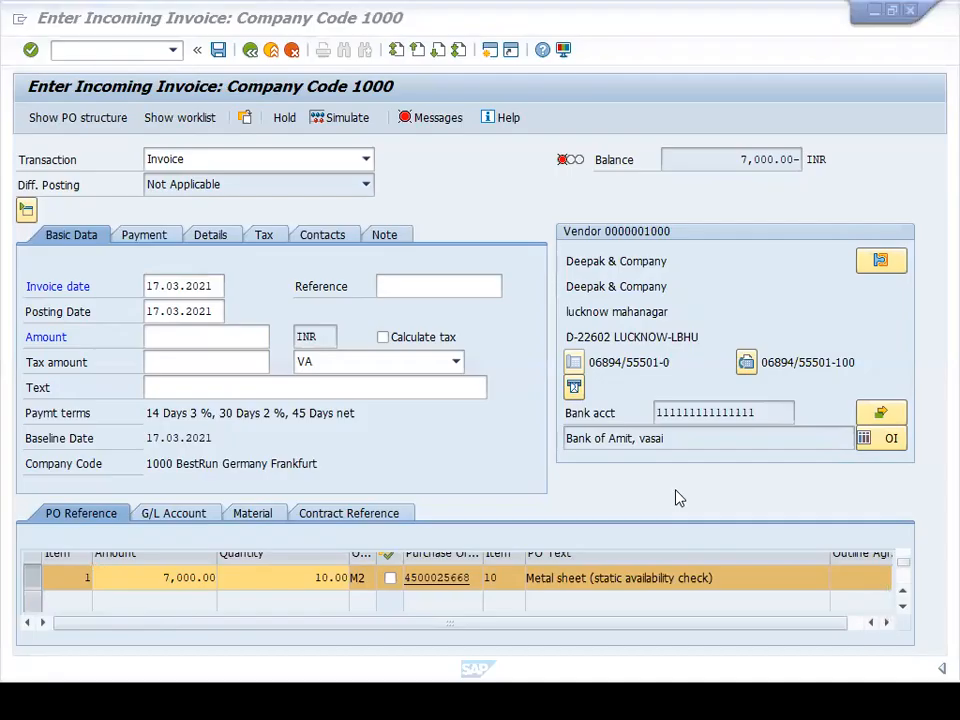
# - Mark the metal sheet invoice item as booked OK and enable automatic tax calculation for the invoice
pyautogui.click(389, 578)
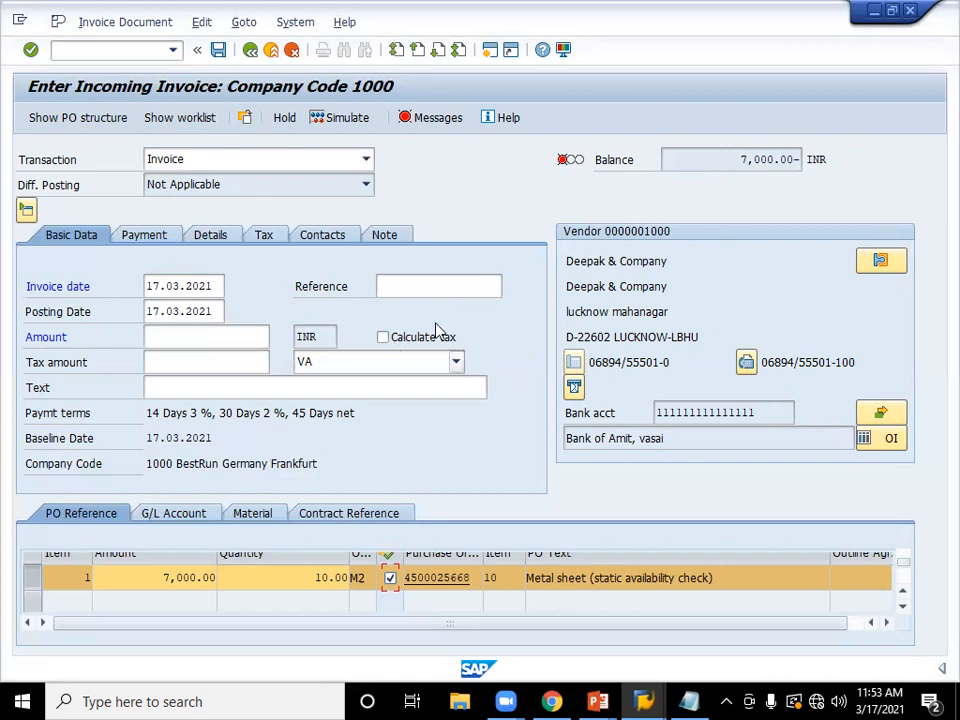
pyautogui.click(384, 338)
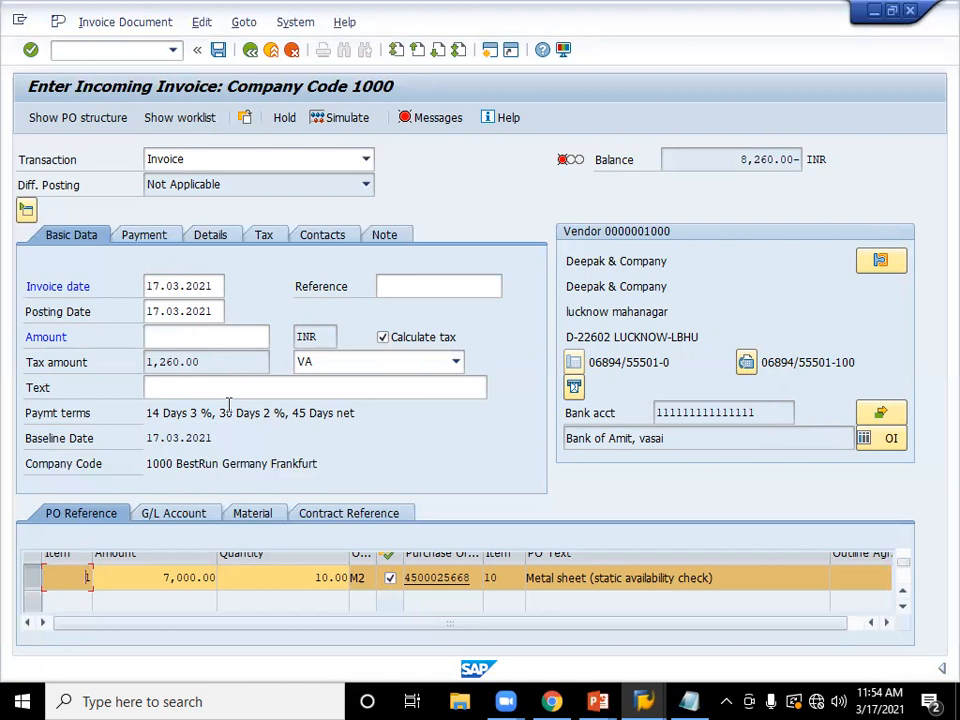
pyautogui.click(343, 364)
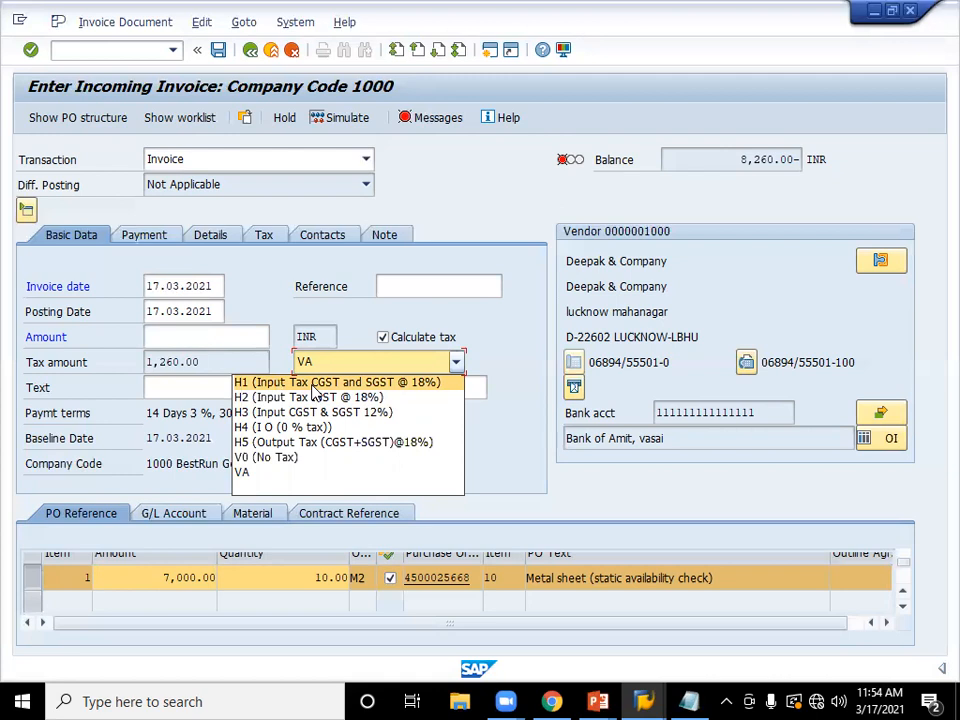
pyautogui.click(500, 456)
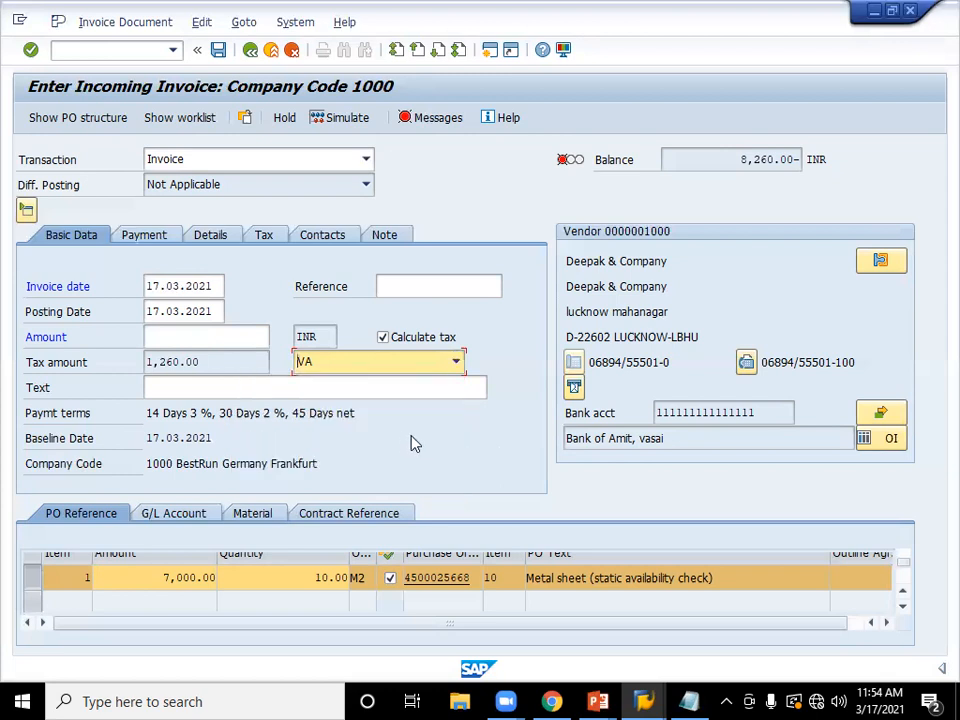
# - Enter 8260 INR as the invoice amount
pyautogui.click(214, 337)
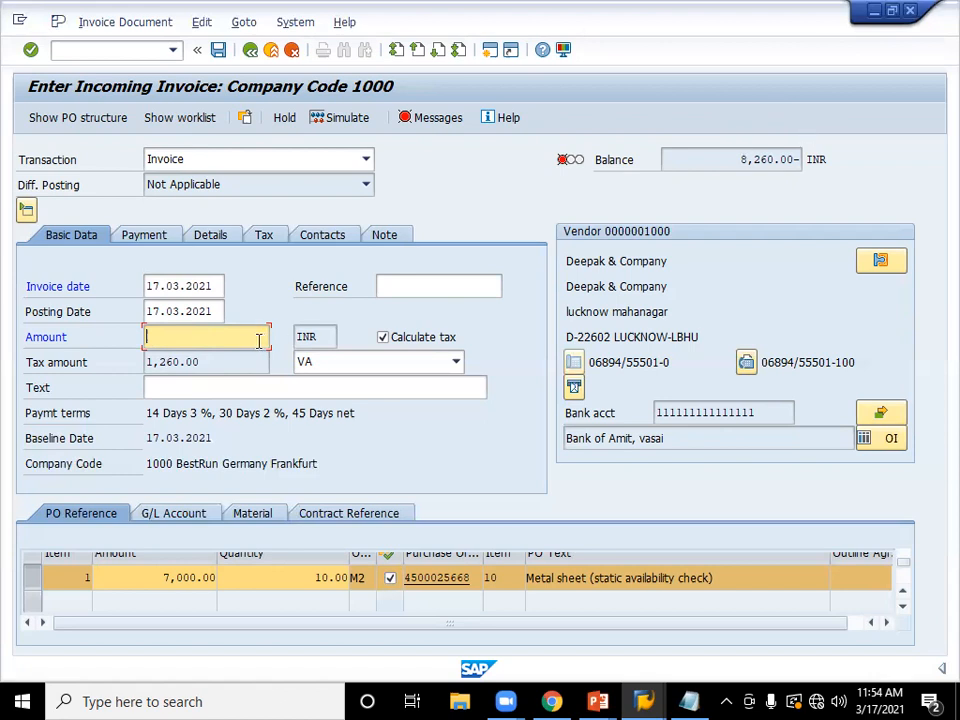
pyautogui.write('8260')
pyautogui.press('Return')
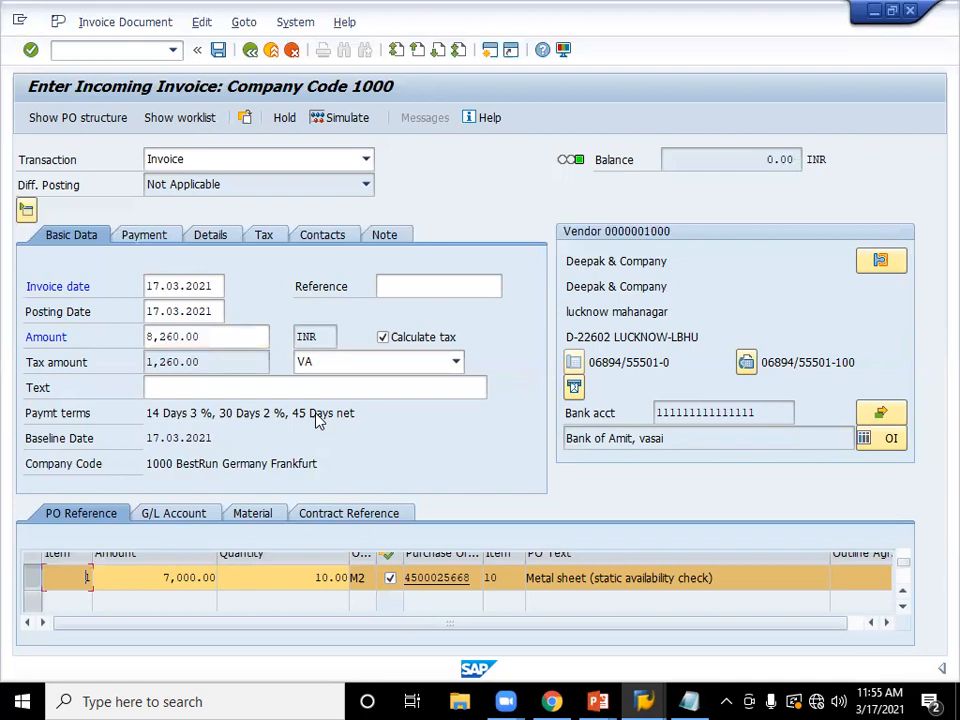
pyautogui.press('Return')
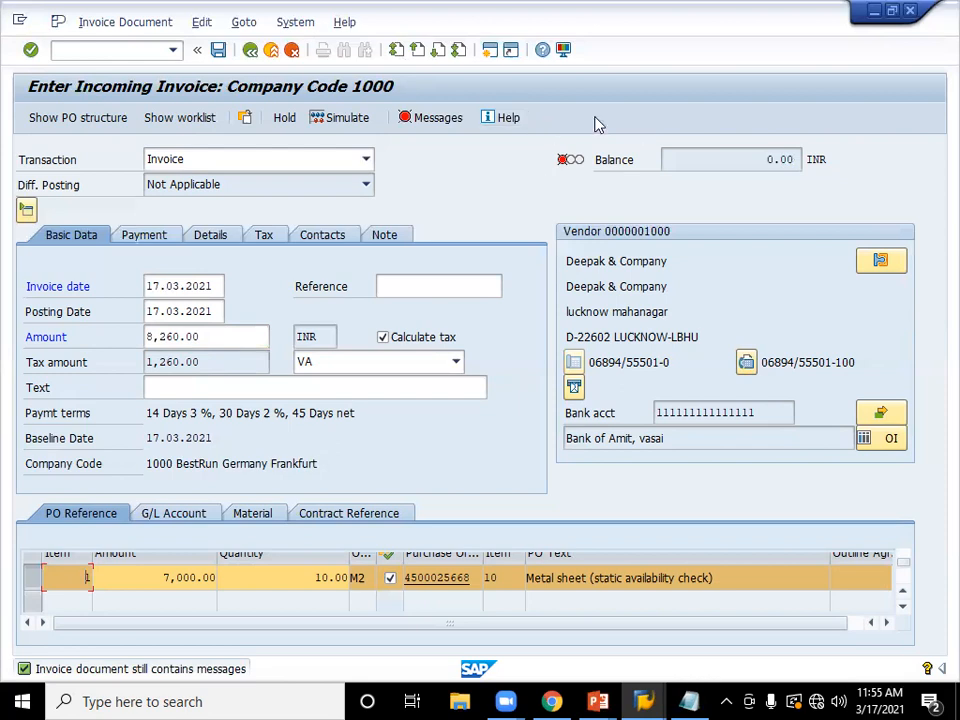
# - Set the invoice's tax code to H1 (Input Tax CGST and SGST @ 18%) and post the invoice
pyautogui.click(310, 366)
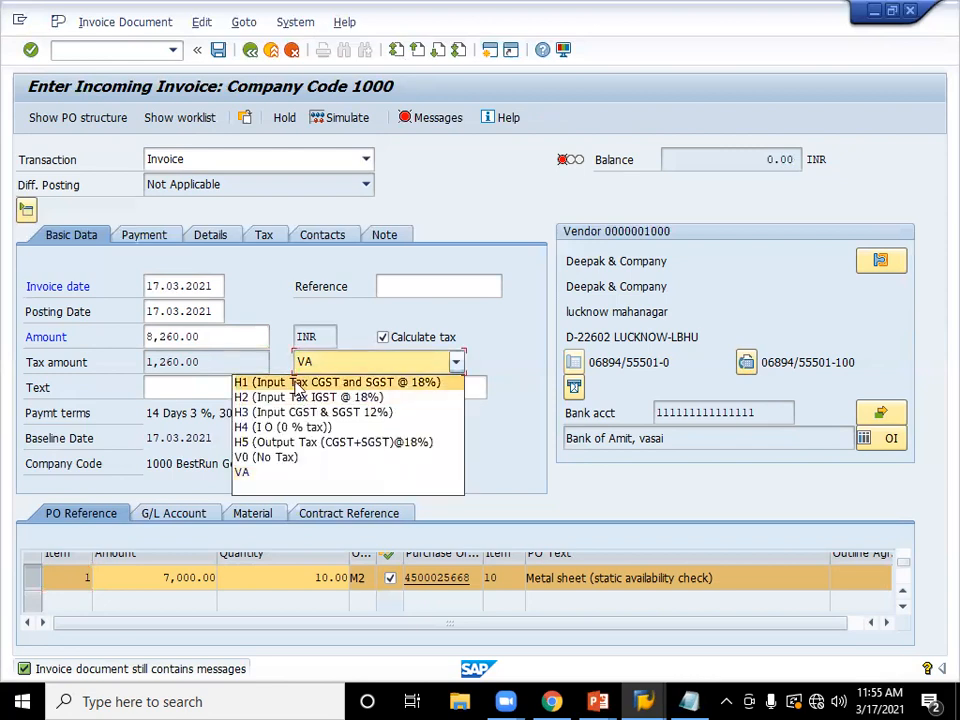
pyautogui.click(300, 382)
pyautogui.press('Return')
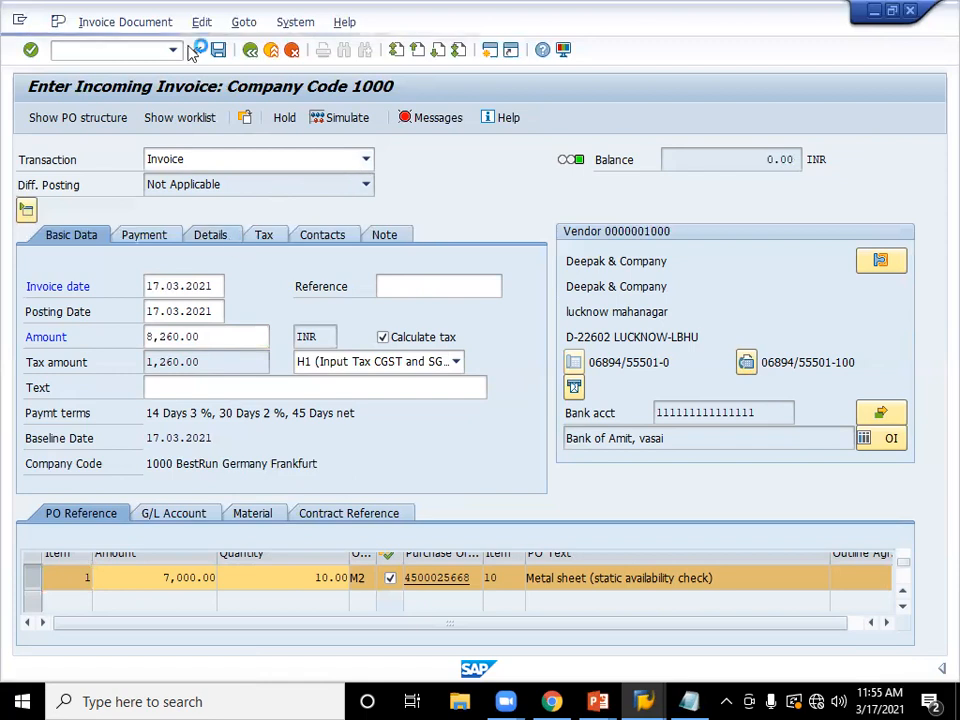
pyautogui.click(218, 53)
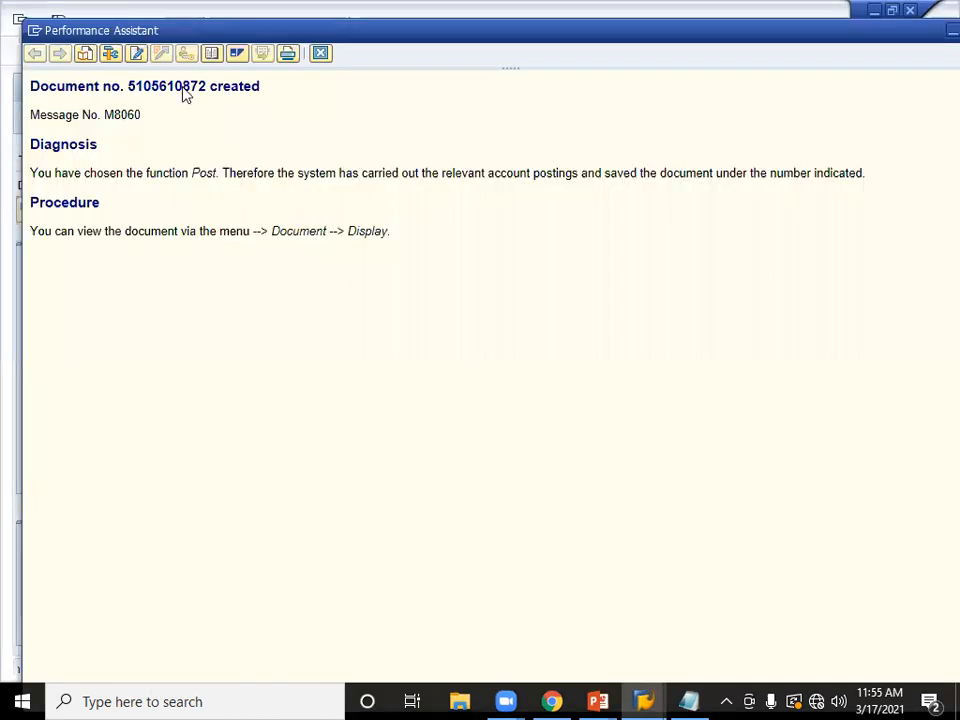
# - Copy the invoice document creation message into the Notepad notes below the material document line and close Notepad
pyautogui.tripleClick(185, 90)
pyautogui.hotkey('ctrl', 'c')
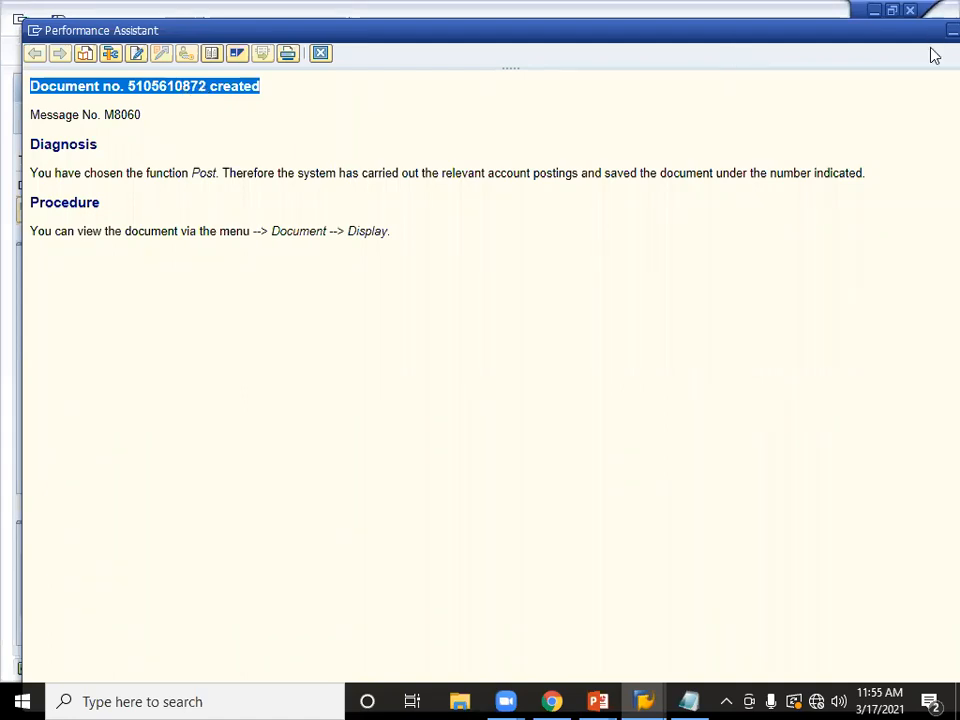
pyautogui.click(689, 701)
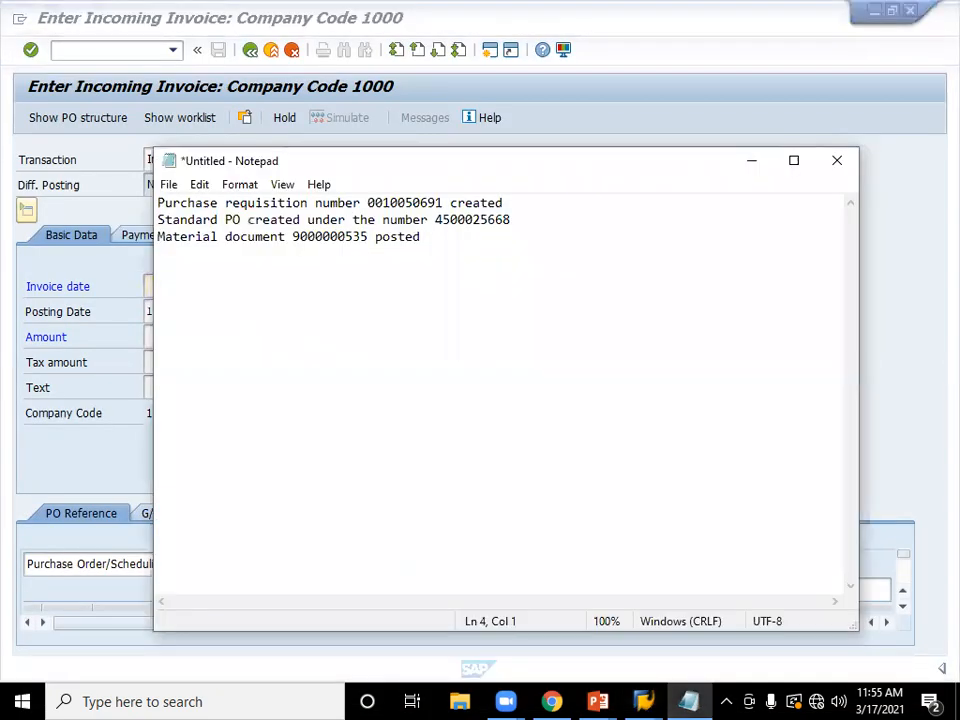
pyautogui.hotkey('ctrl', 'v')
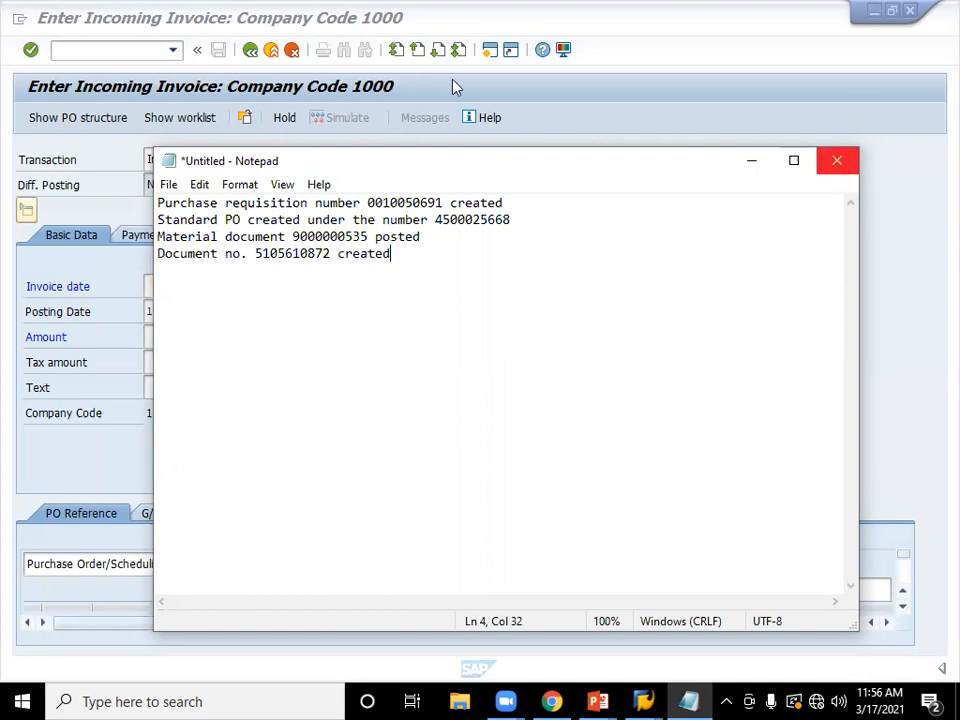
pyautogui.click(838, 160)
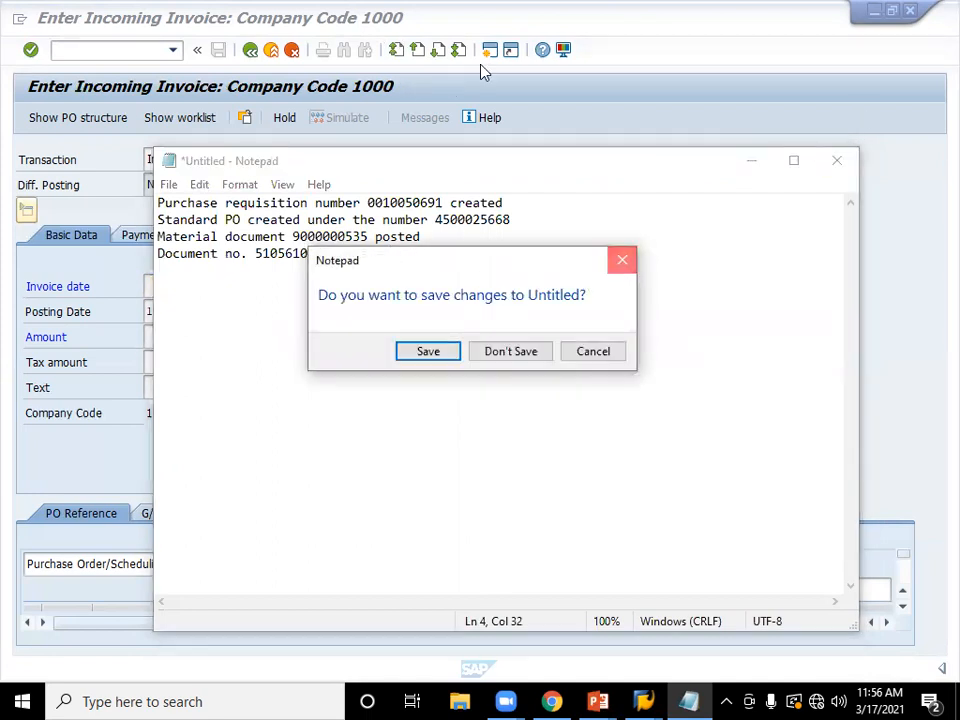